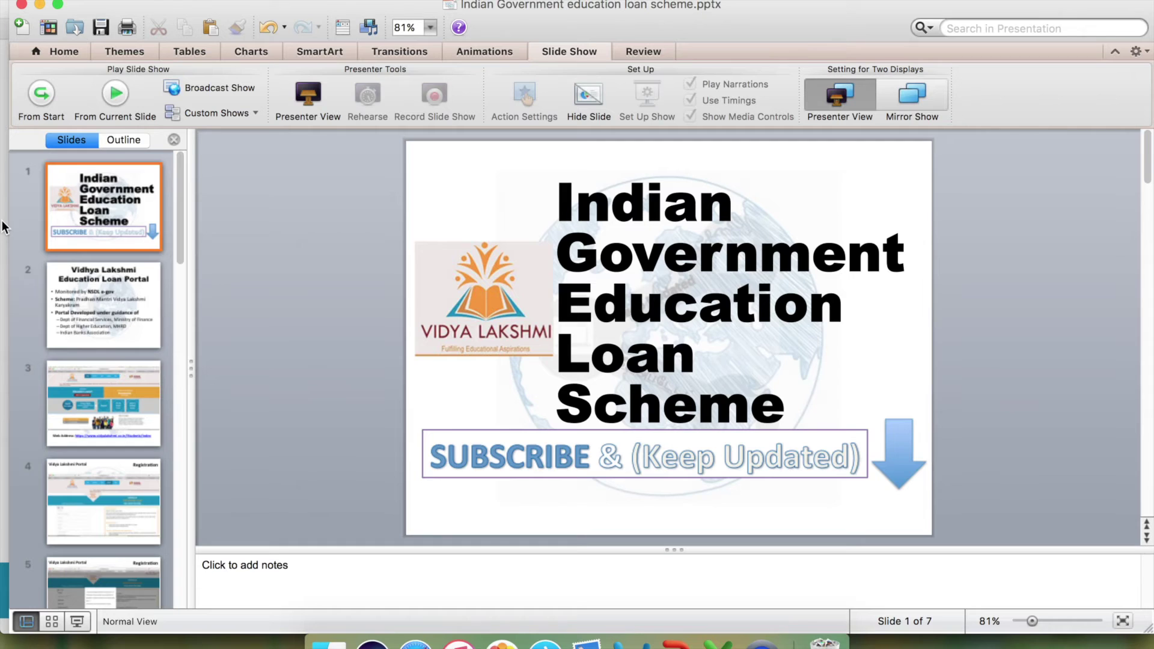
- Open the Search for Loan Scheme page in Safari, then reload the Google tab
click(413, 643)
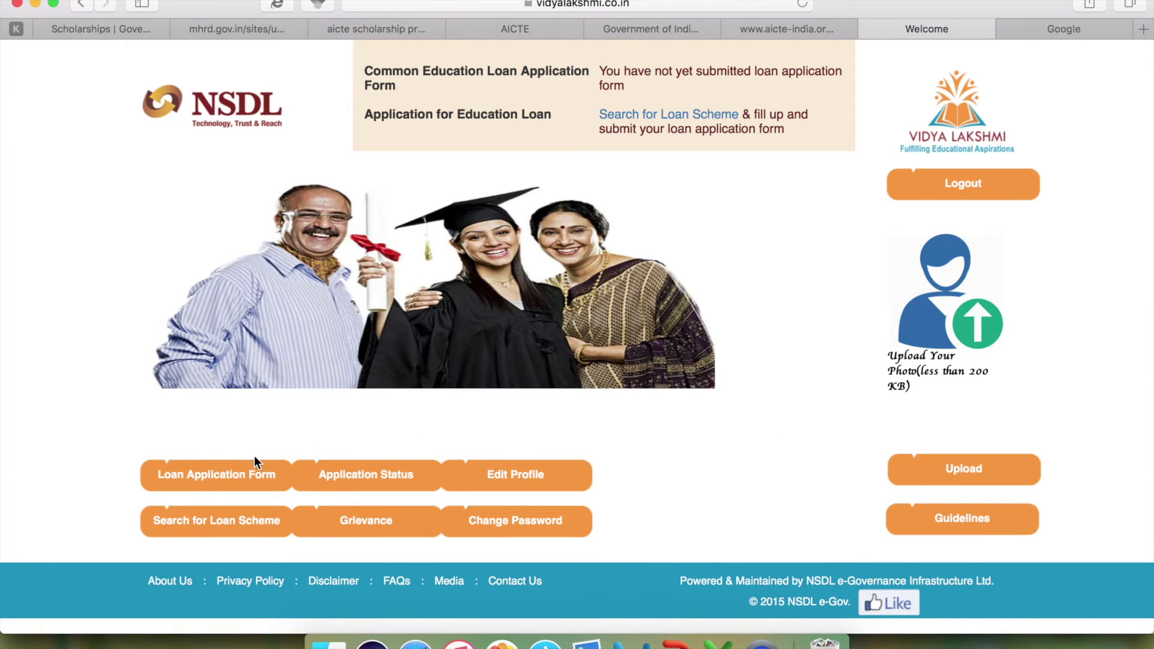
click(217, 527)
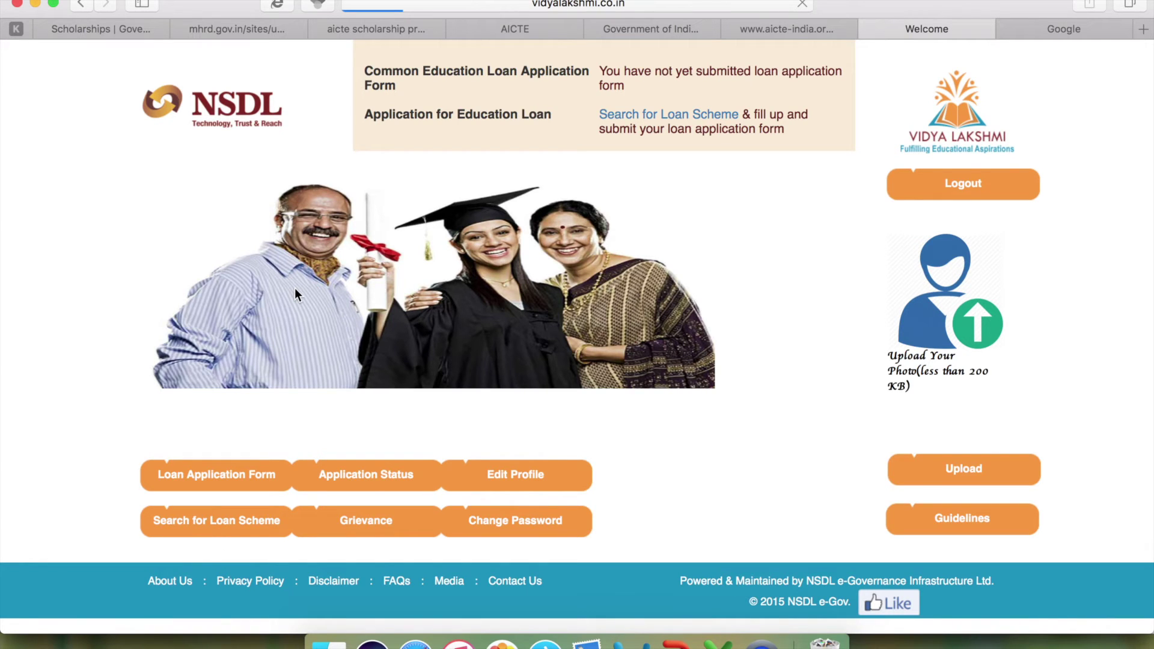
click(1043, 28)
click(740, 11)
key(Return)
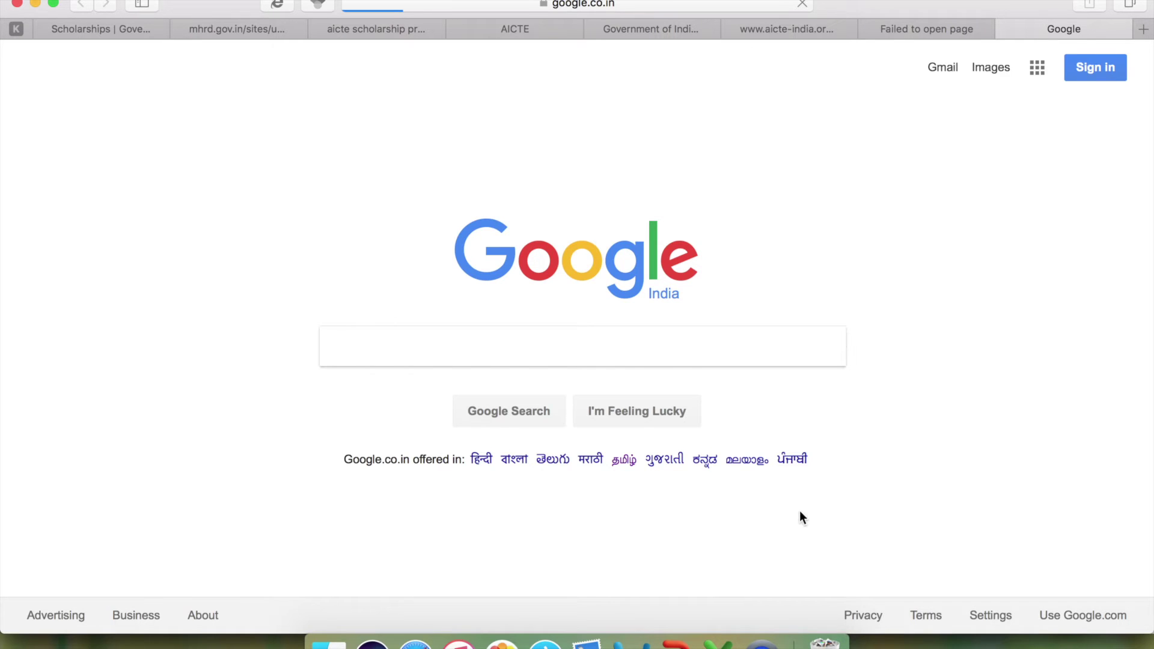
click(718, 641)
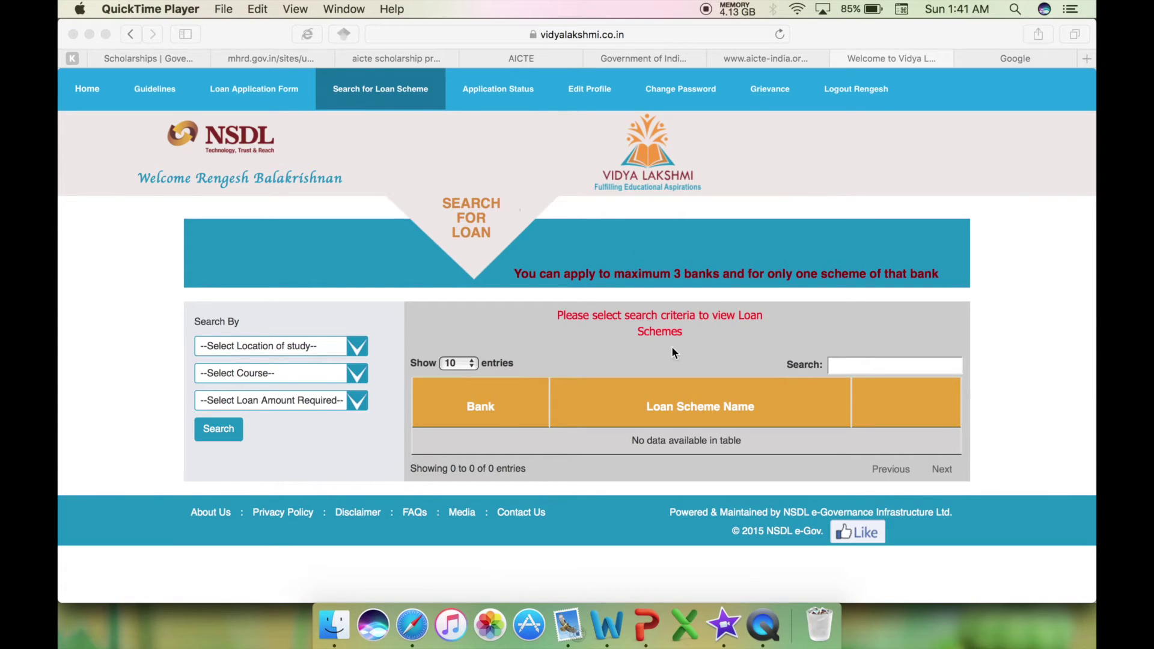
- Search loan schemes for study in India, Under - Graduation, amount Below Rs 4 Lacs
click(365, 347)
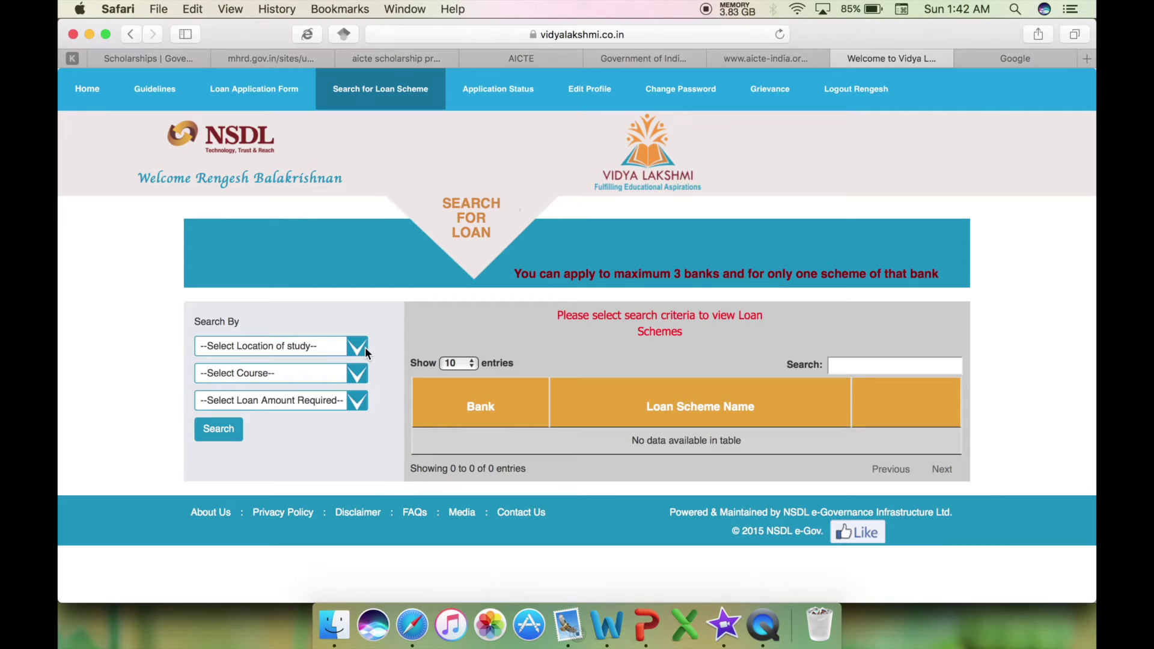
click(357, 352)
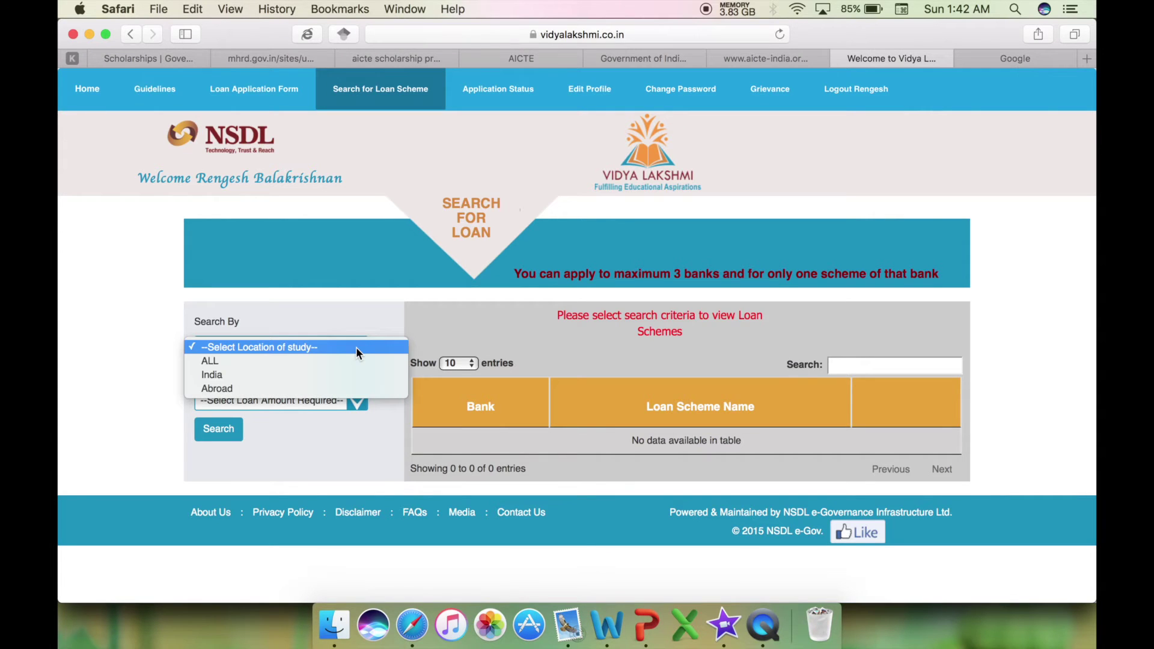
click(318, 374)
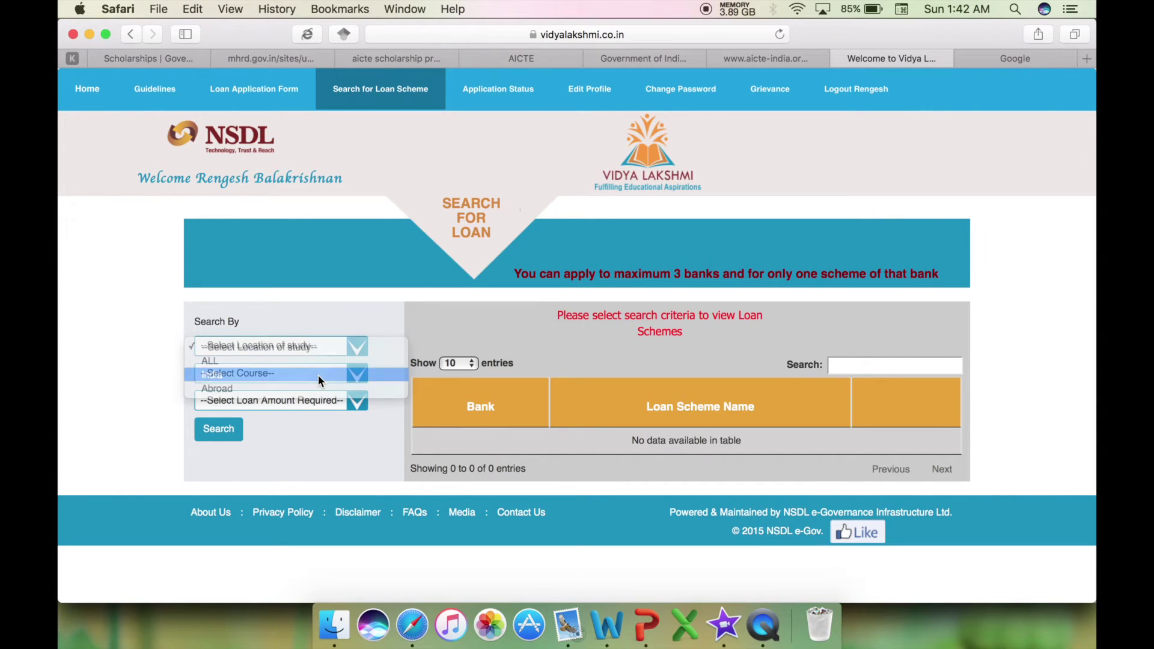
click(355, 373)
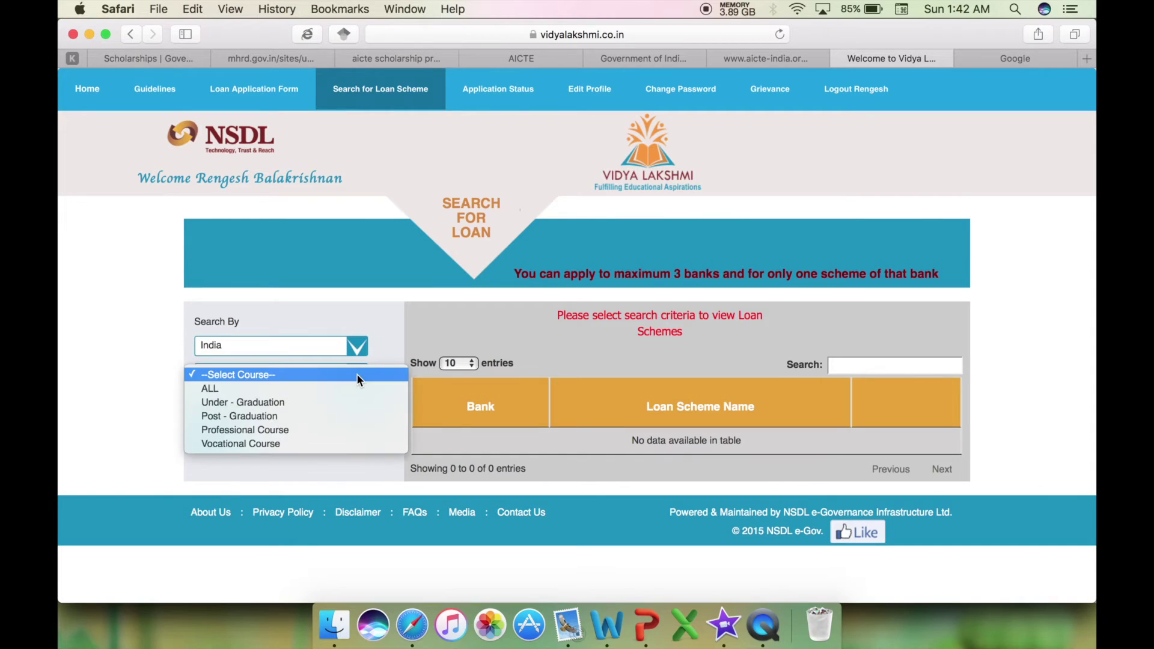
click(335, 402)
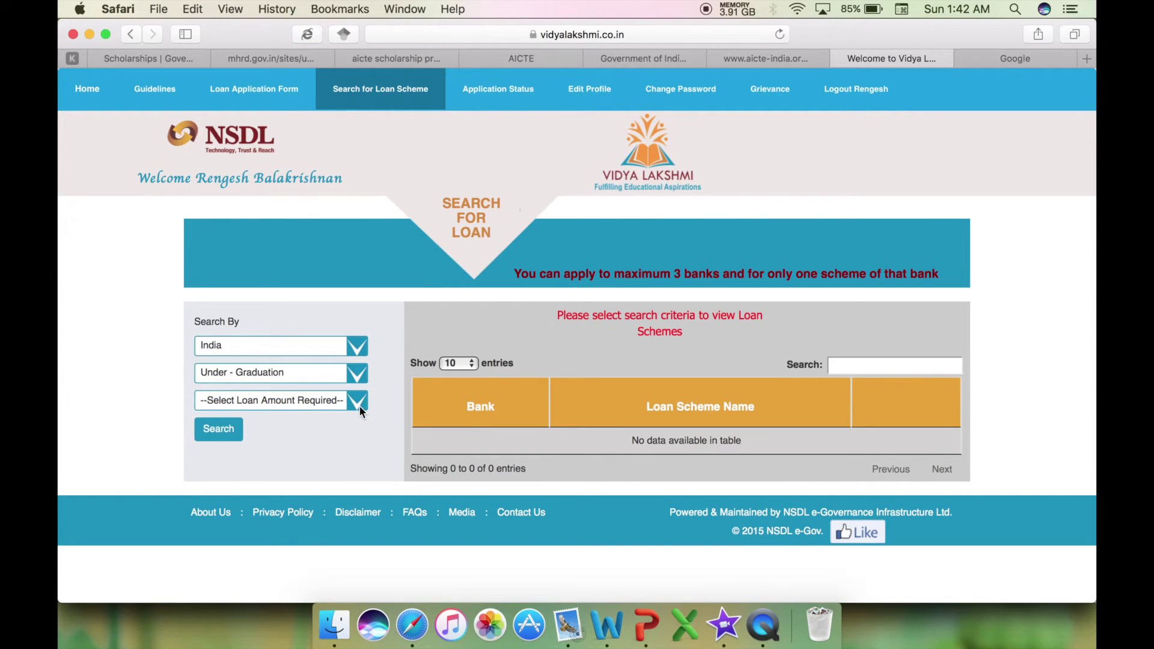
click(359, 400)
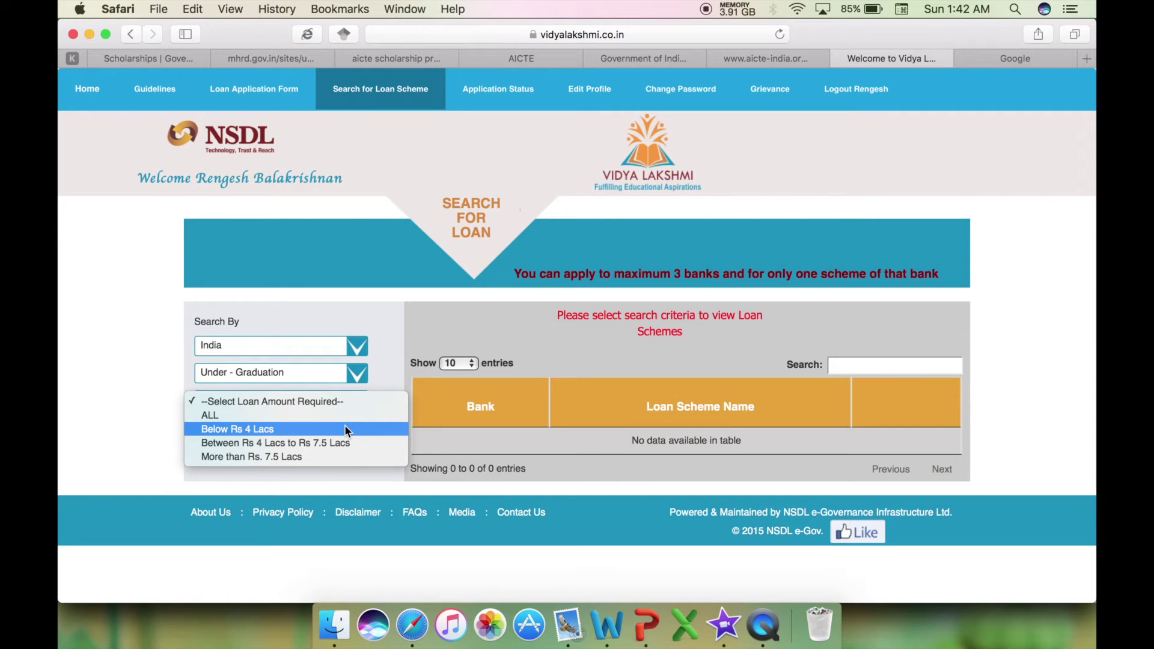
click(345, 427)
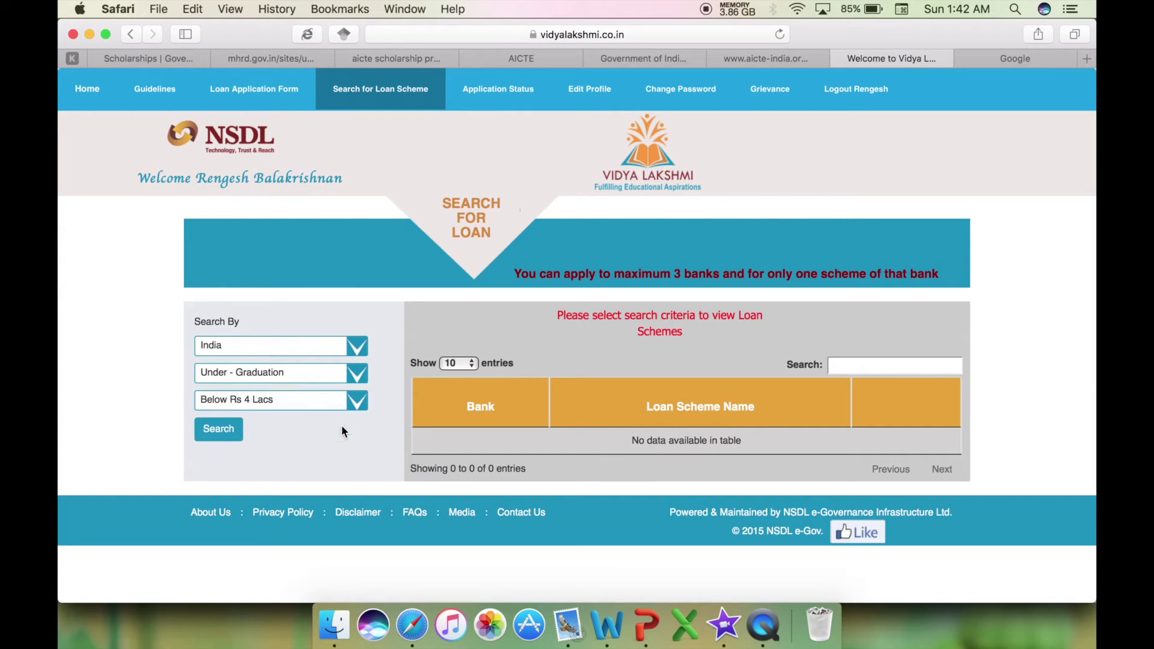
click(226, 436)
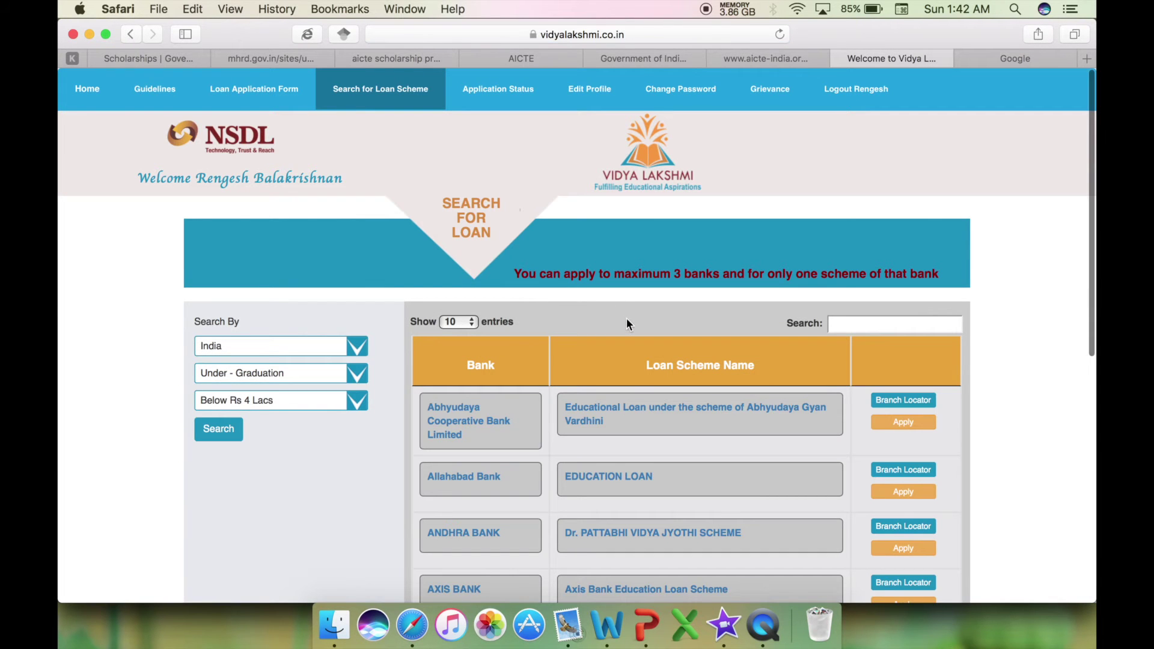
- Go to page 4 of the results, listing schemes 31 to 40 of 55
scroll(626, 318, down, 5)
scroll(626, 319, down, 5)
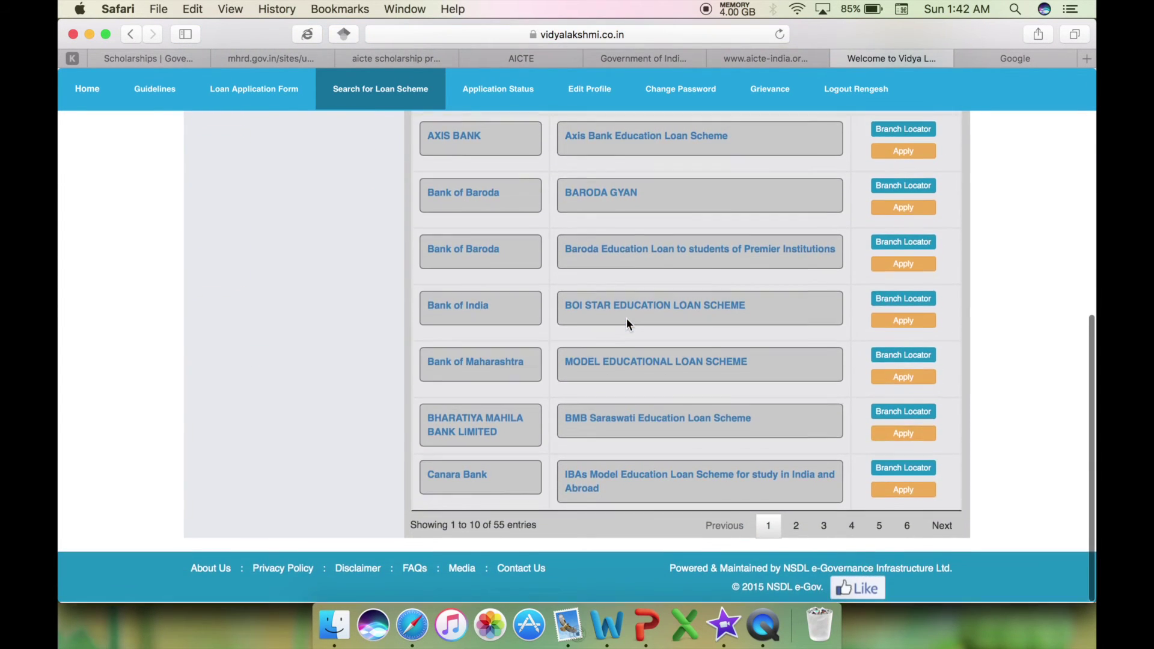
scroll(626, 319, up, 7)
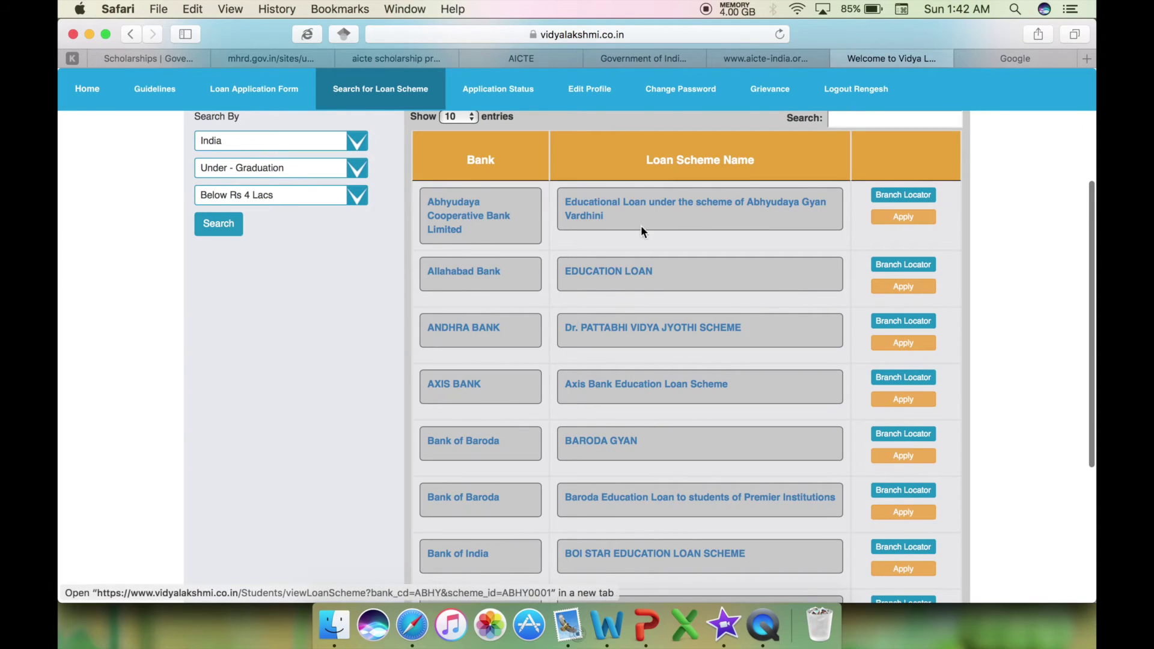
scroll(651, 270, down, 4)
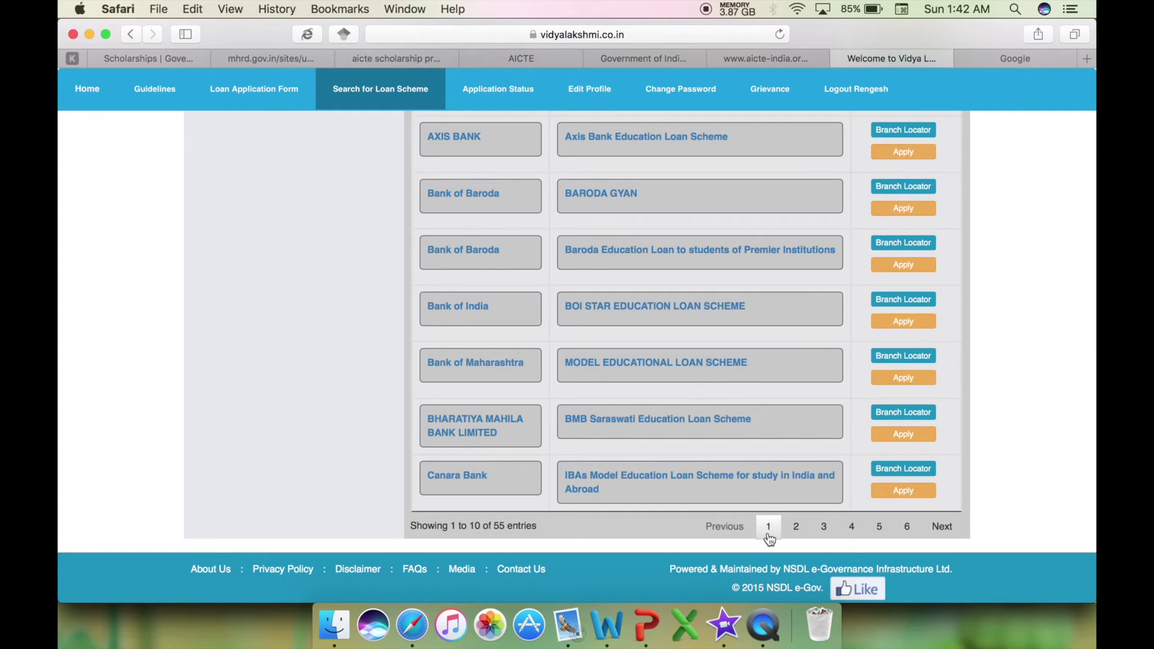
click(851, 527)
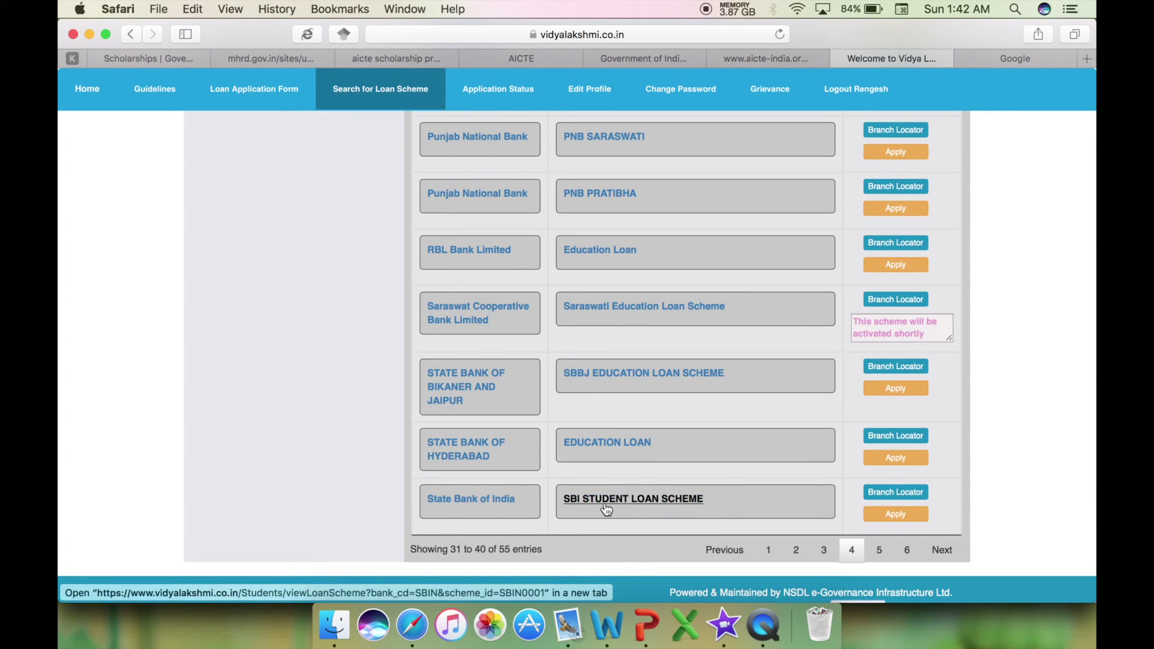
- Open SBI STUDENT LOAN SCHEME and expand its Name, Short Description and Minimum Criteria sections
click(635, 501)
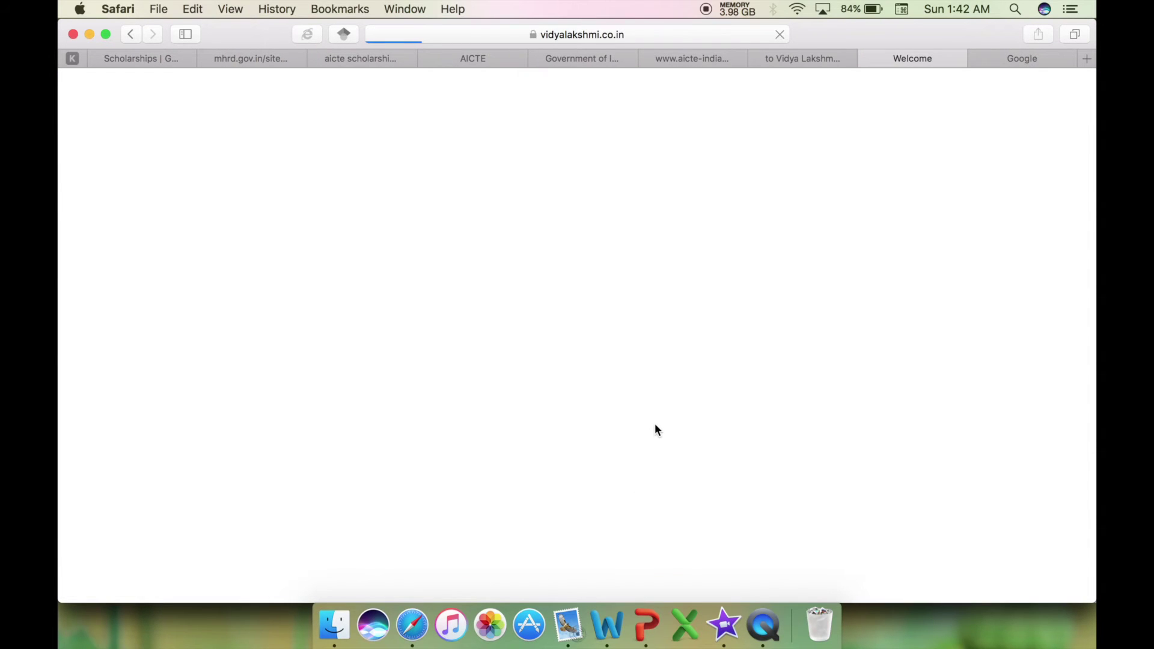
scroll(661, 399, down, 2)
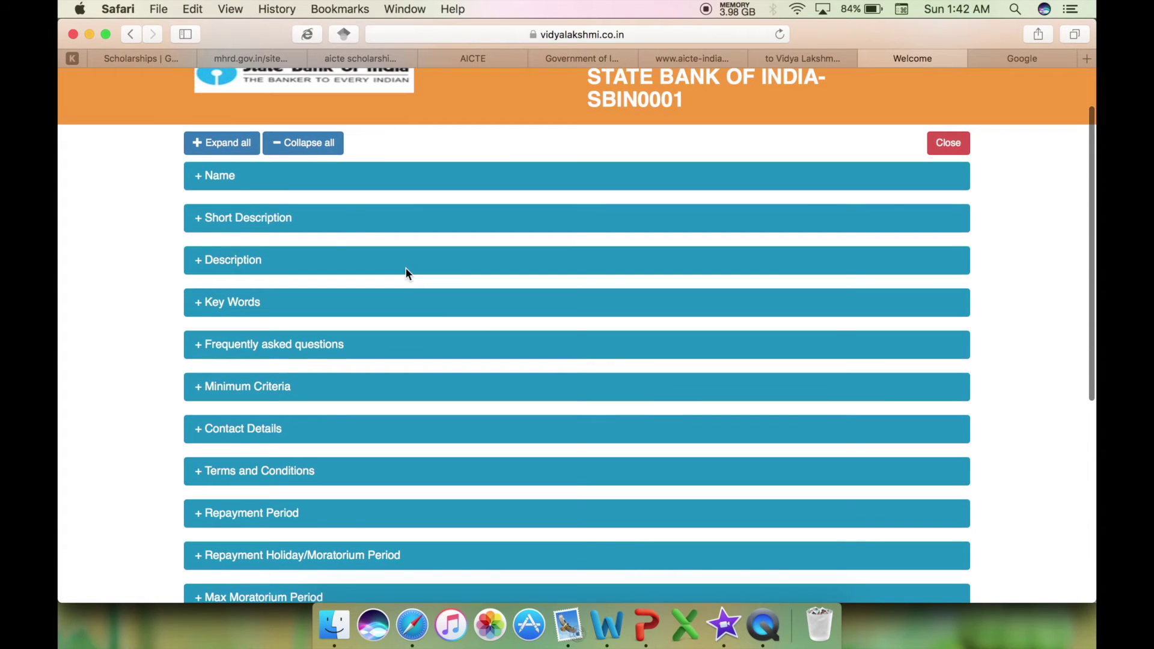
click(217, 176)
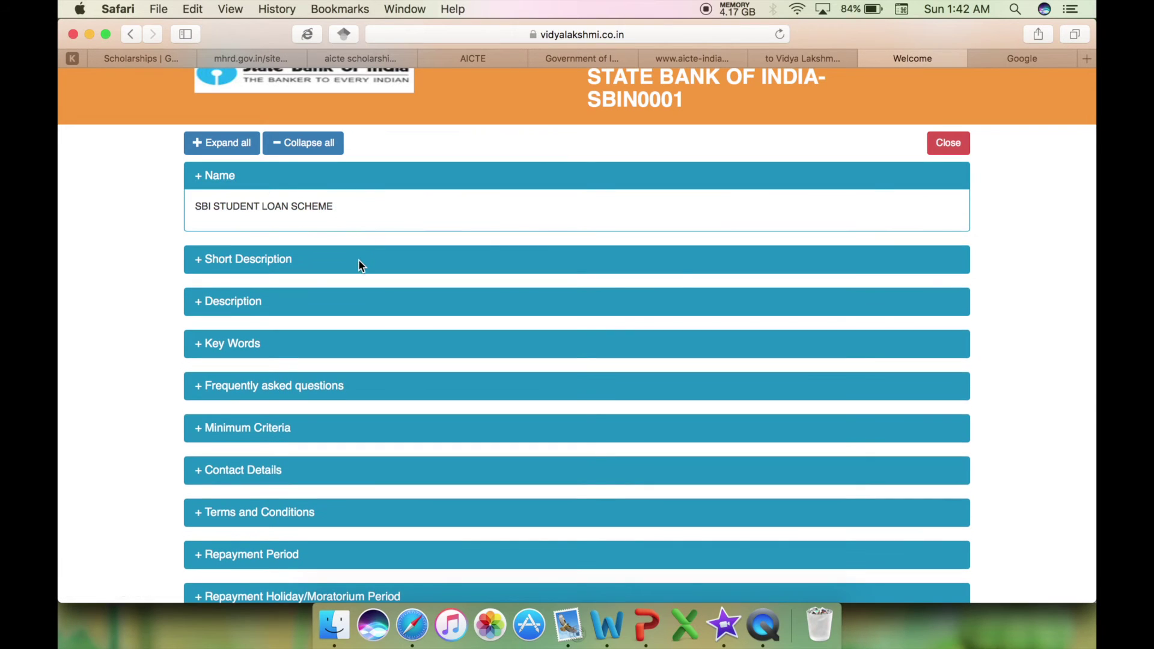
scroll(358, 263, down, 5)
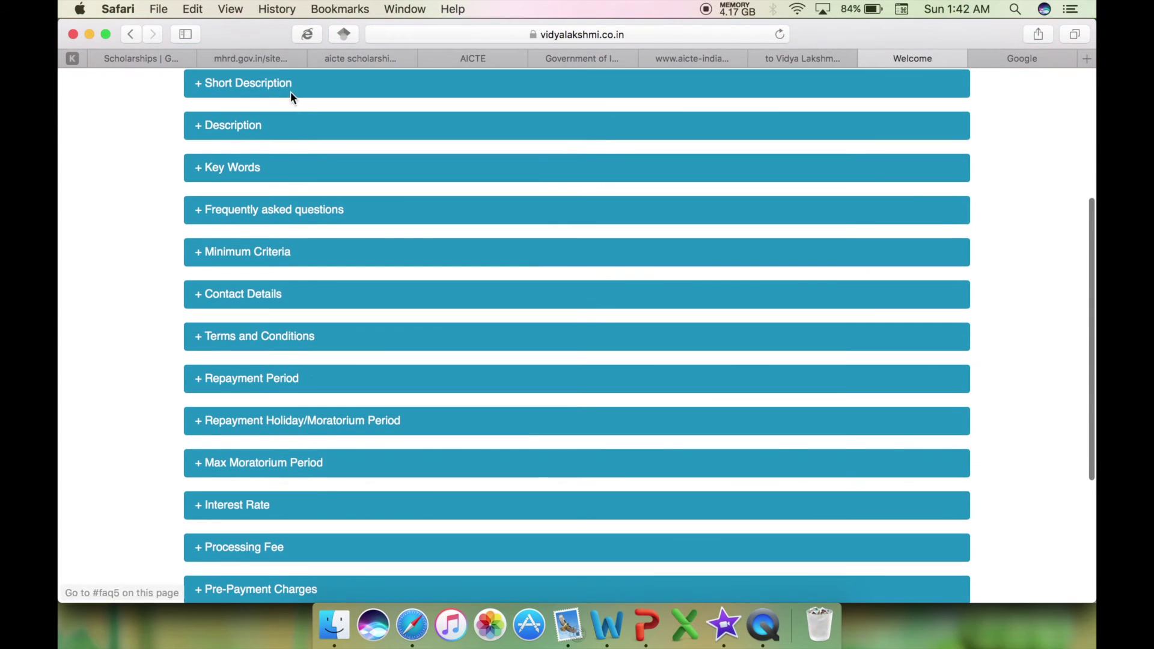
click(284, 84)
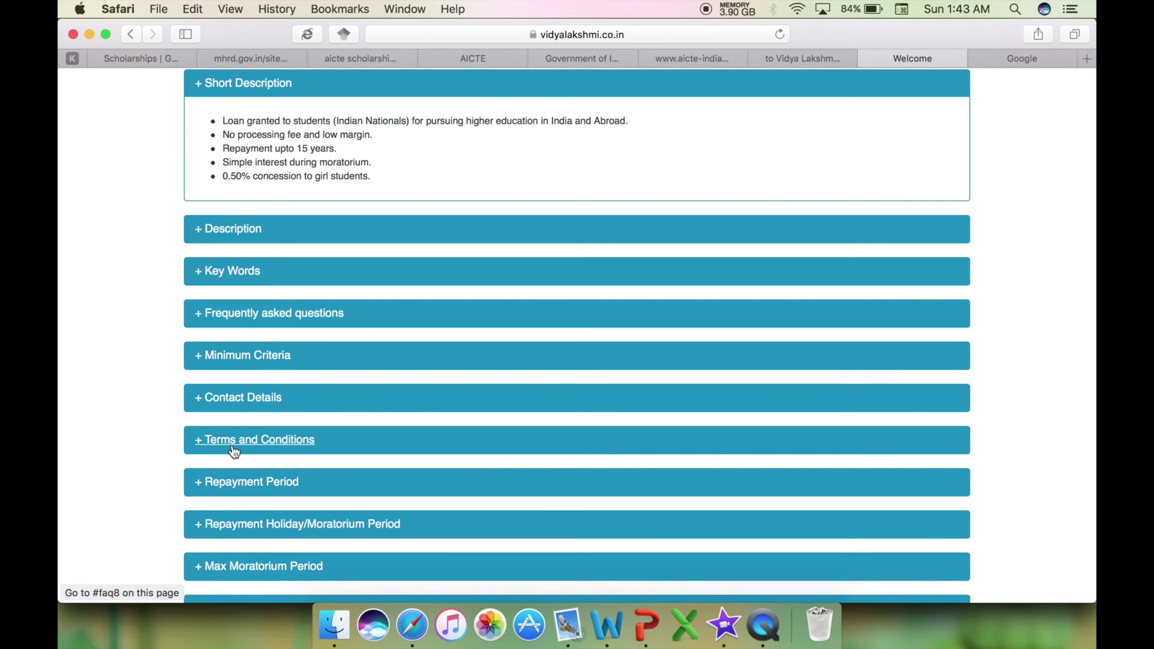
click(259, 364)
- Expand the Interest Rate, Processing Fee, Pre-Payment Charges and maximum Amount sections
scroll(281, 390, down, 5)
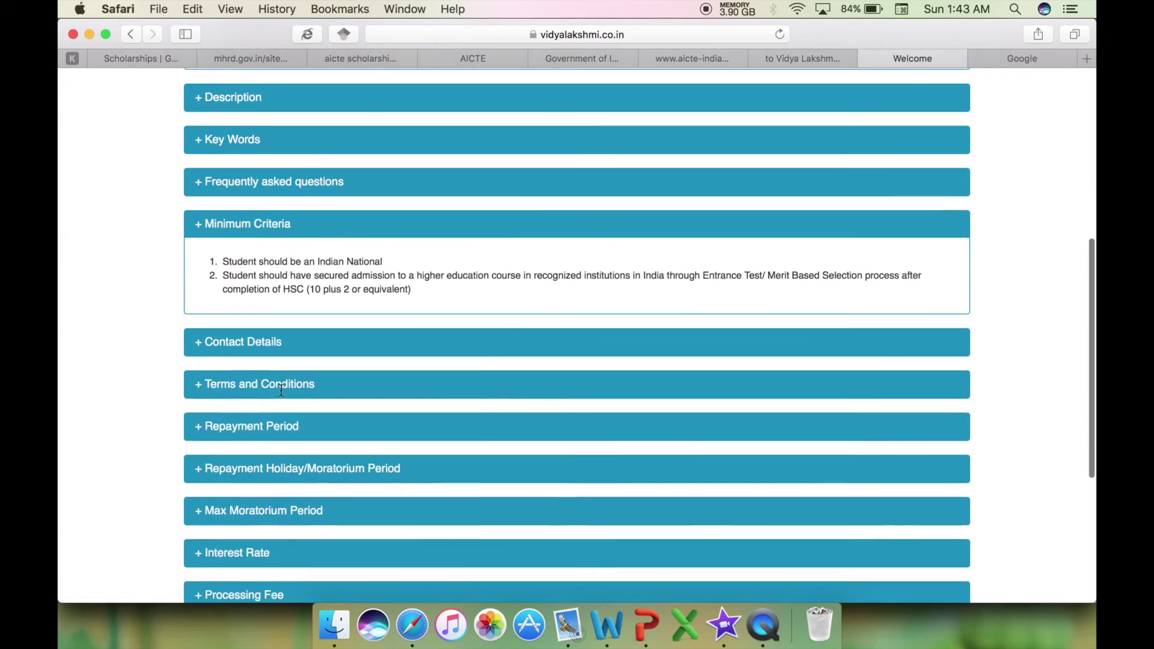
click(257, 394)
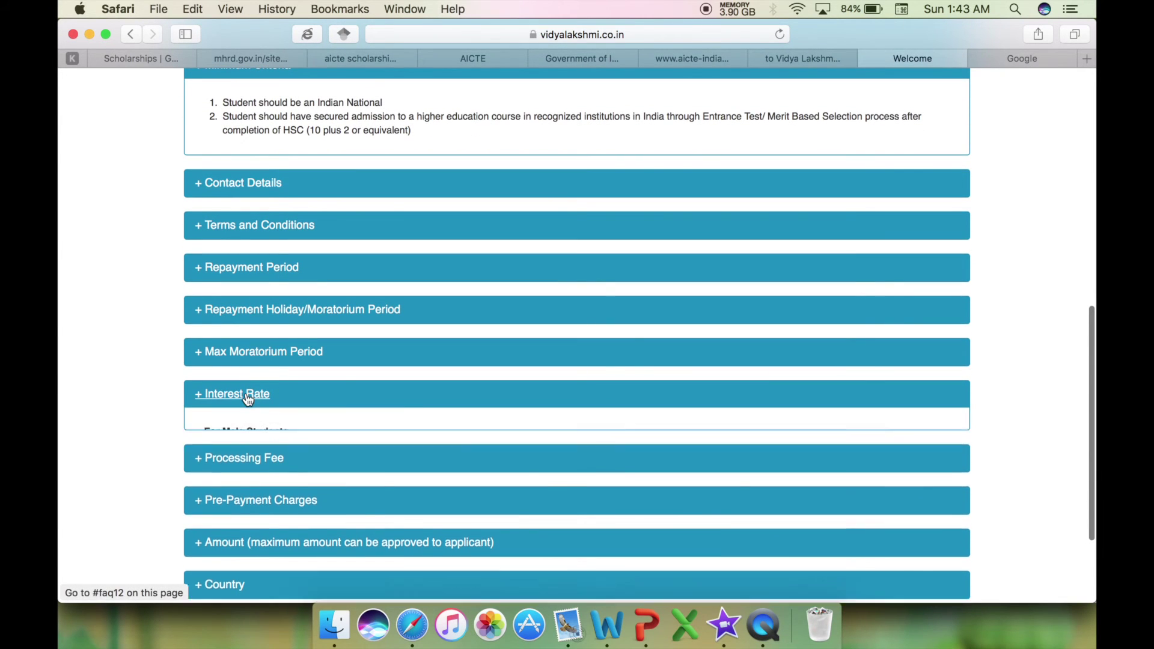
scroll(351, 409, down, 3)
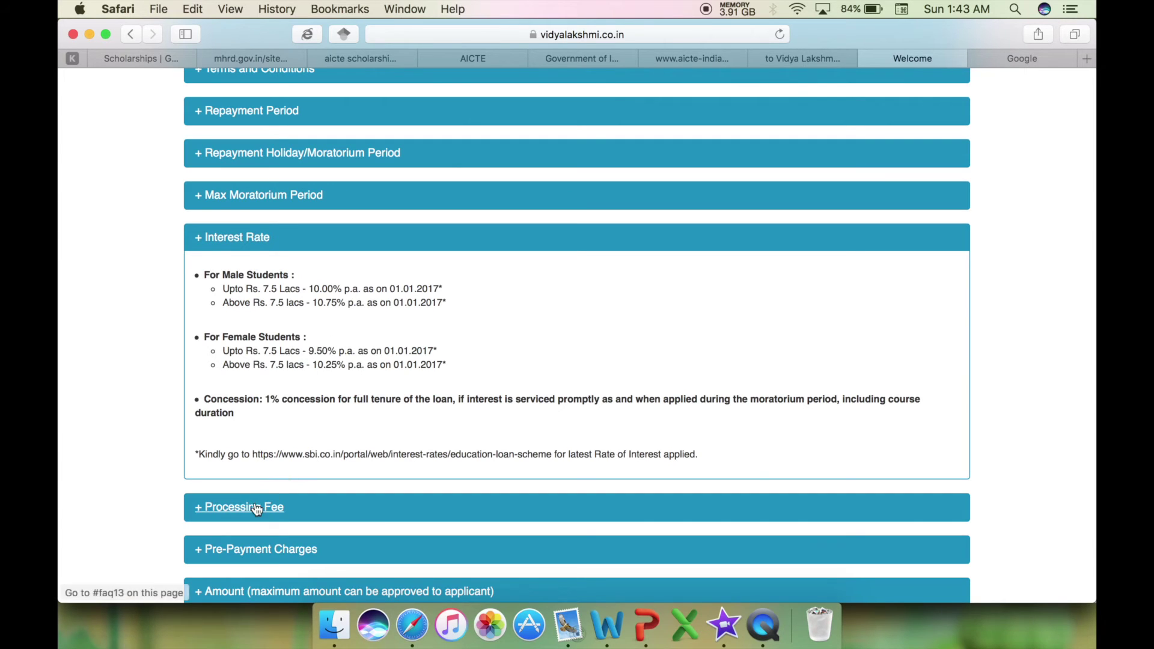
click(290, 506)
scroll(336, 451, down, 2)
scroll(342, 442, down, 3)
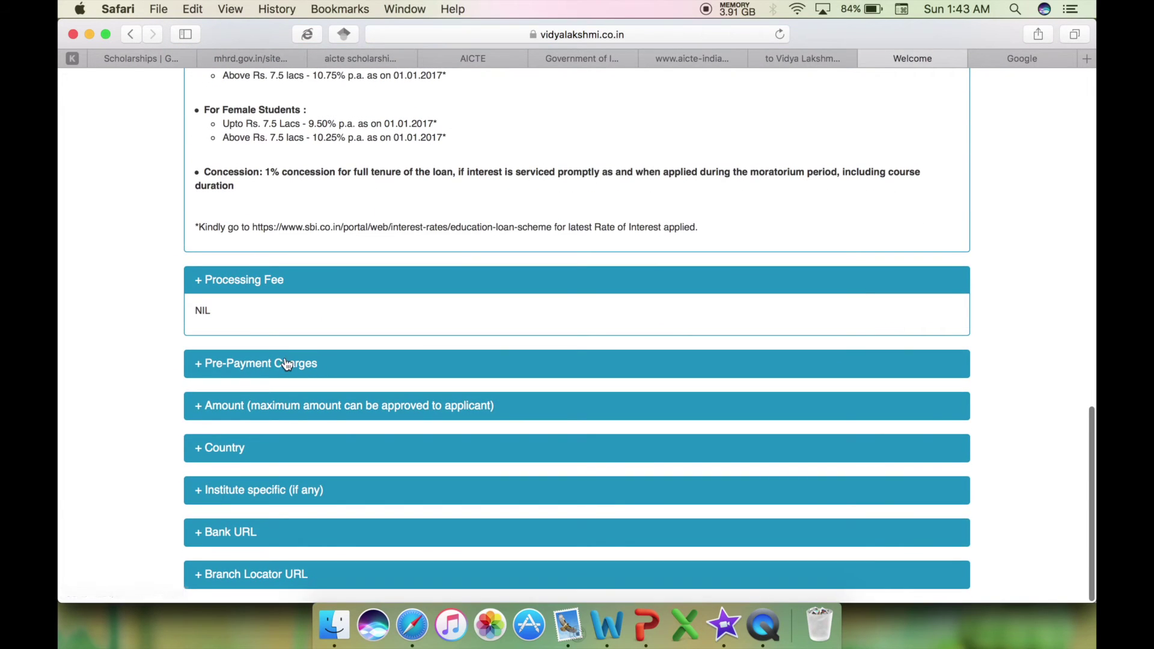
click(286, 364)
scroll(286, 367, down, 1)
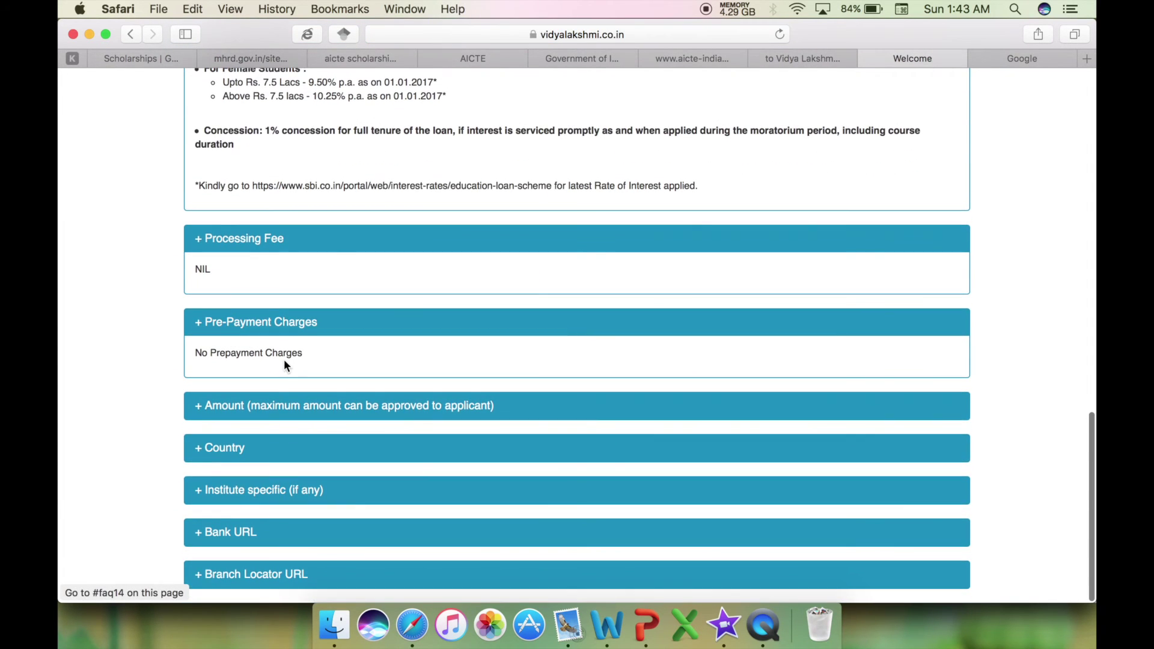
click(286, 408)
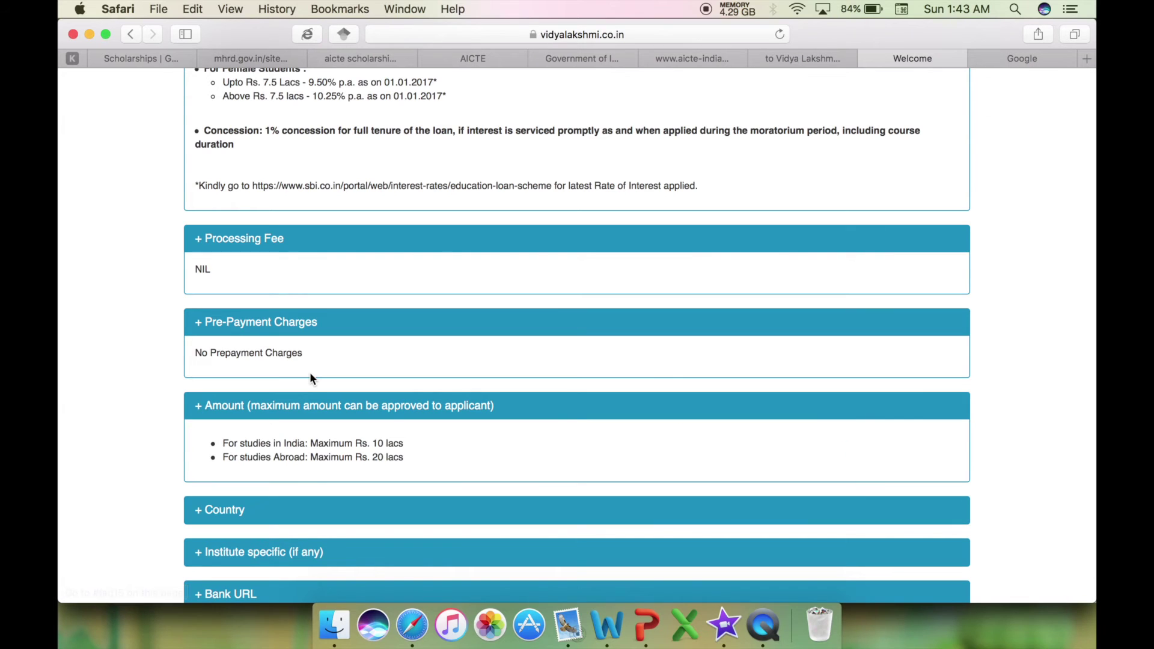
scroll(310, 378, up, 15)
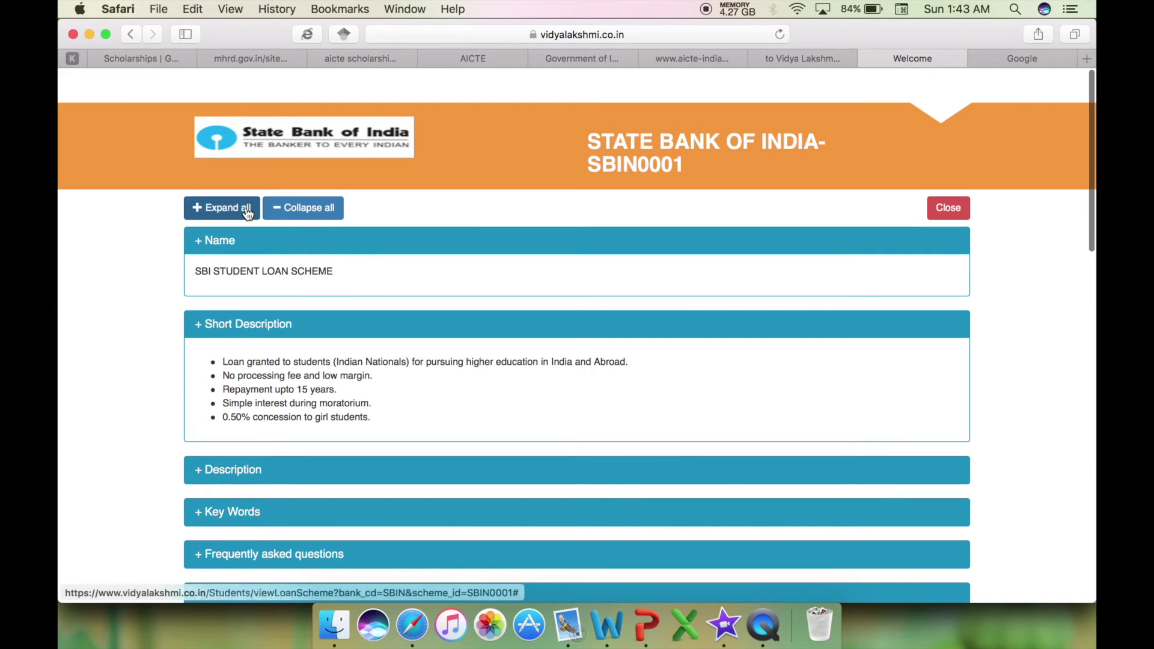
- Close the scheme details and open the common education loan application form
click(949, 208)
scroll(639, 156, up, 10)
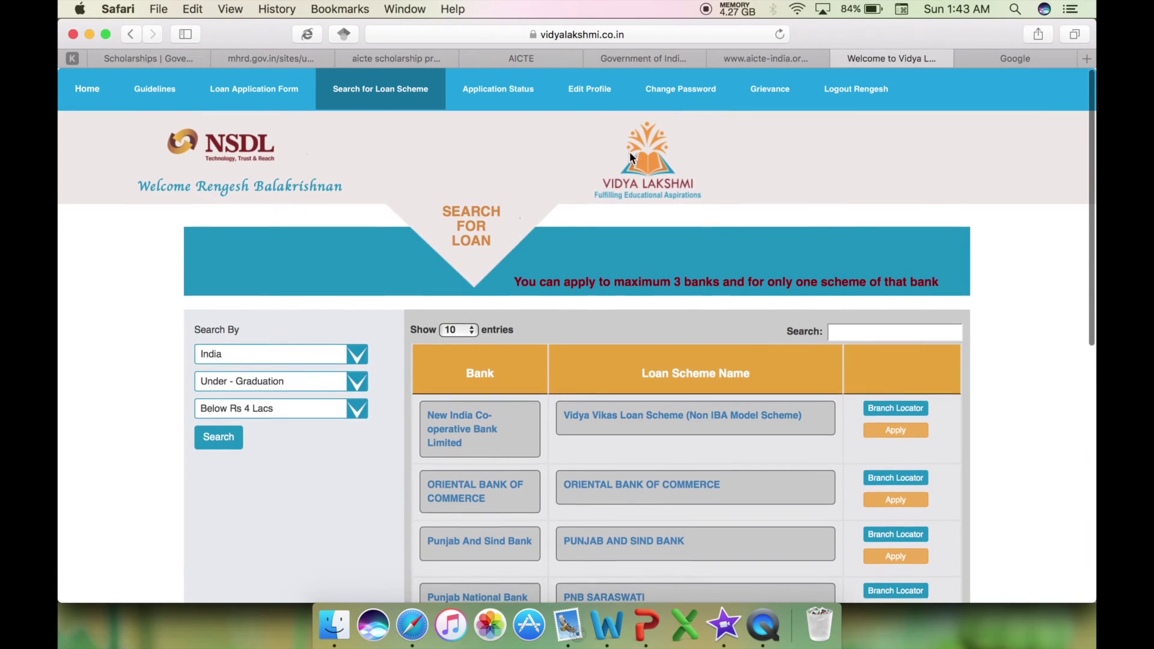
click(268, 90)
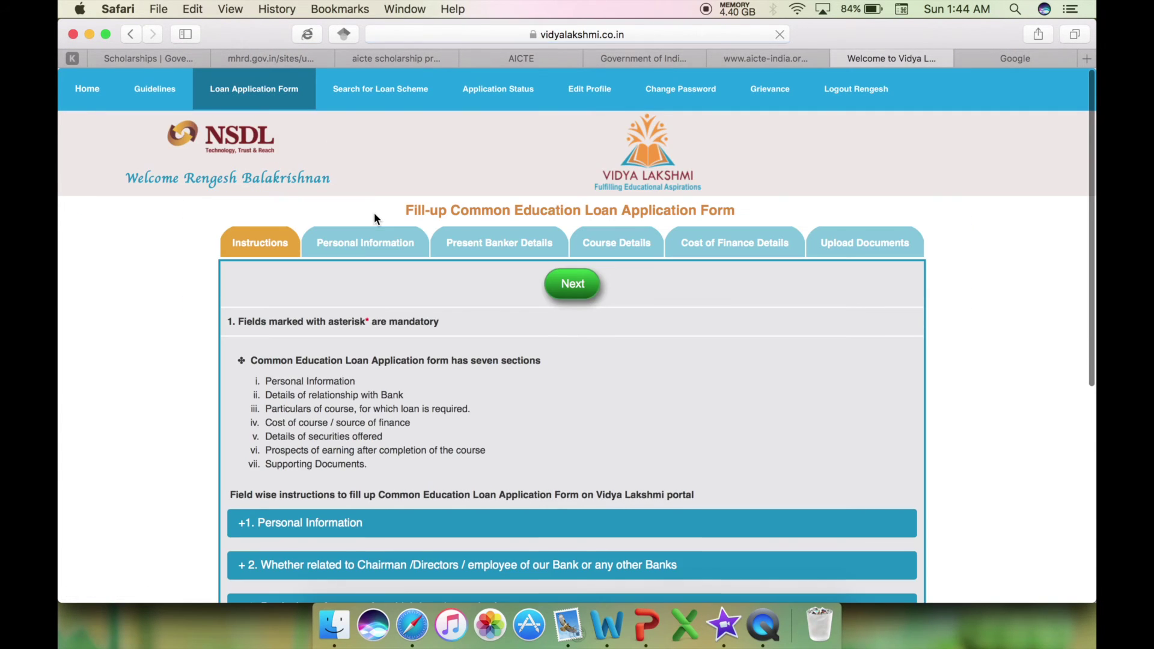
- Expand the '1. Personal Information' instructions and read its mandatory and optional fields table
scroll(375, 218, down, 3)
scroll(374, 214, down, 2)
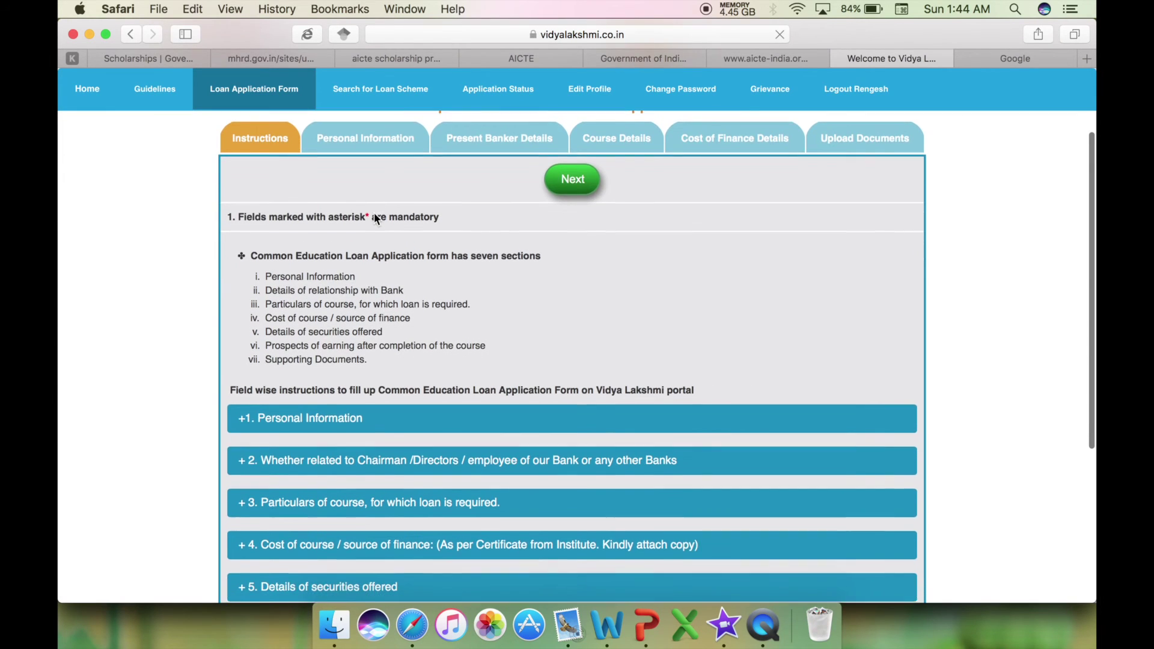
scroll(374, 212, down, 7)
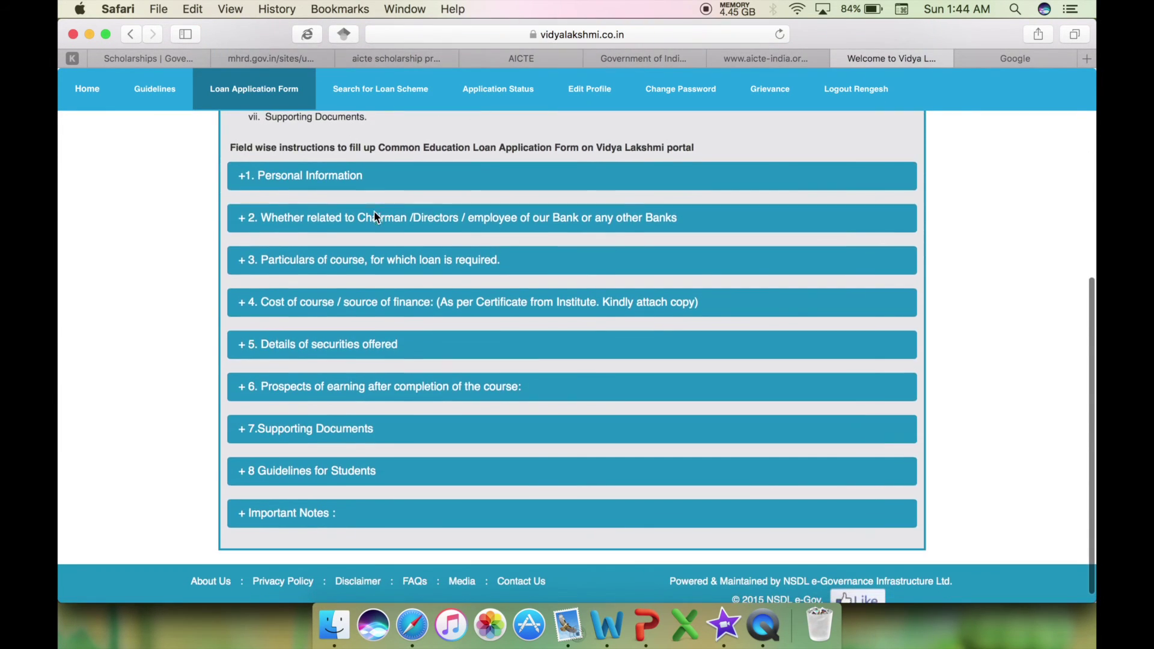
click(369, 175)
scroll(482, 262, down, 6)
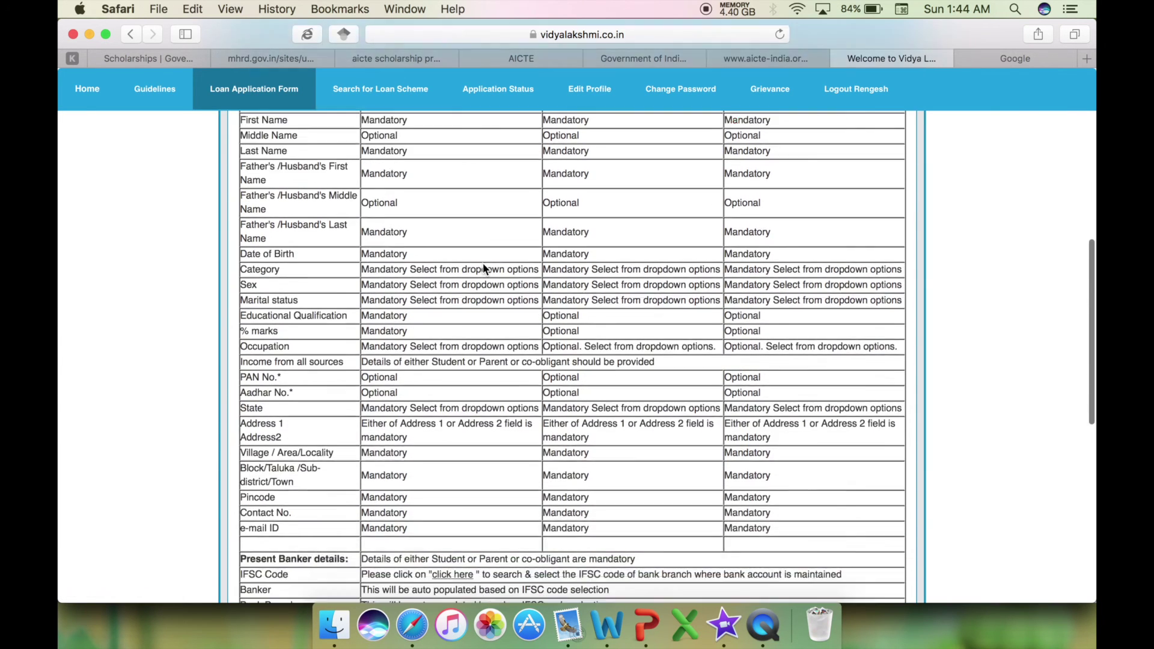
scroll(599, 276, up, 7)
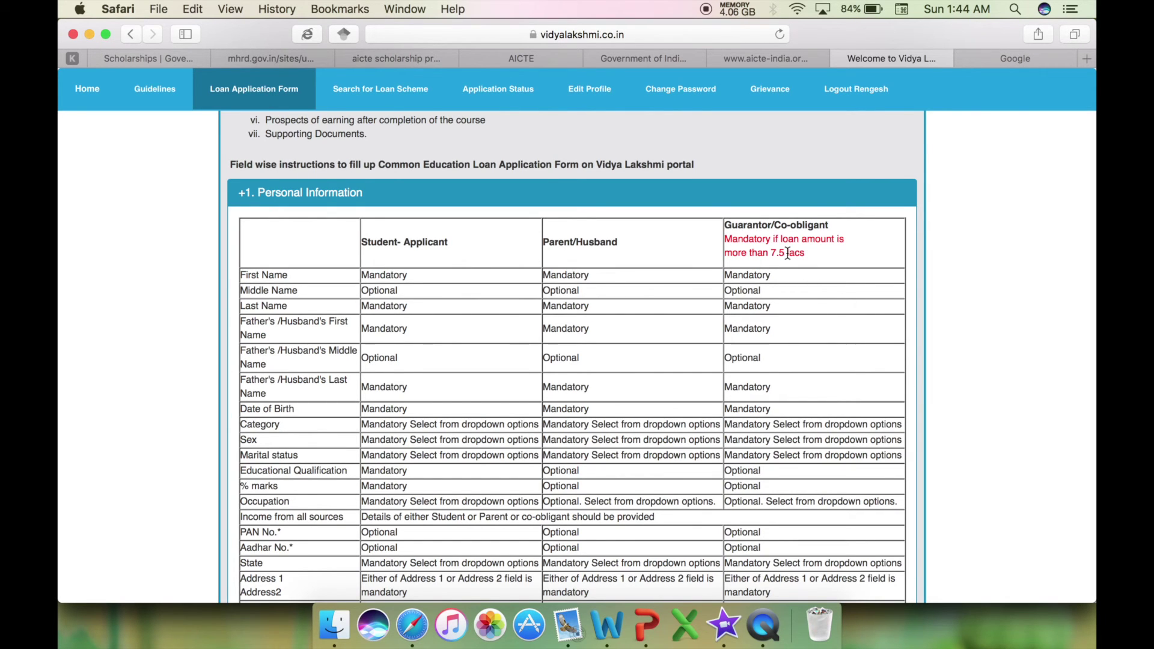
scroll(803, 286, down, 15)
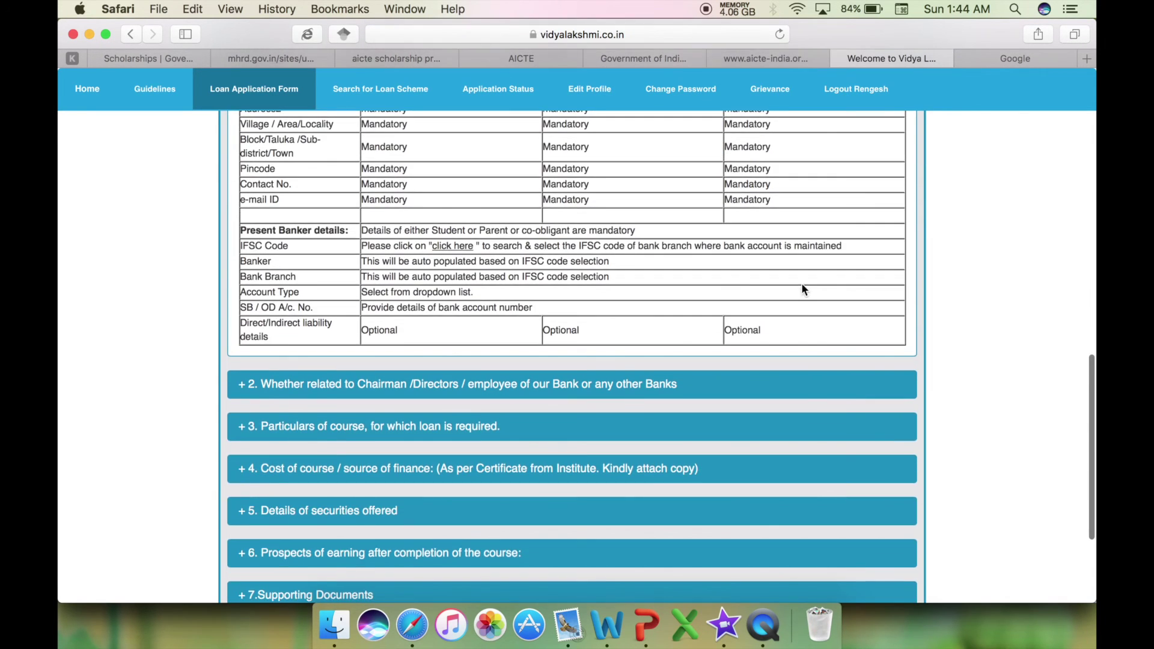
scroll(801, 285, down, 2)
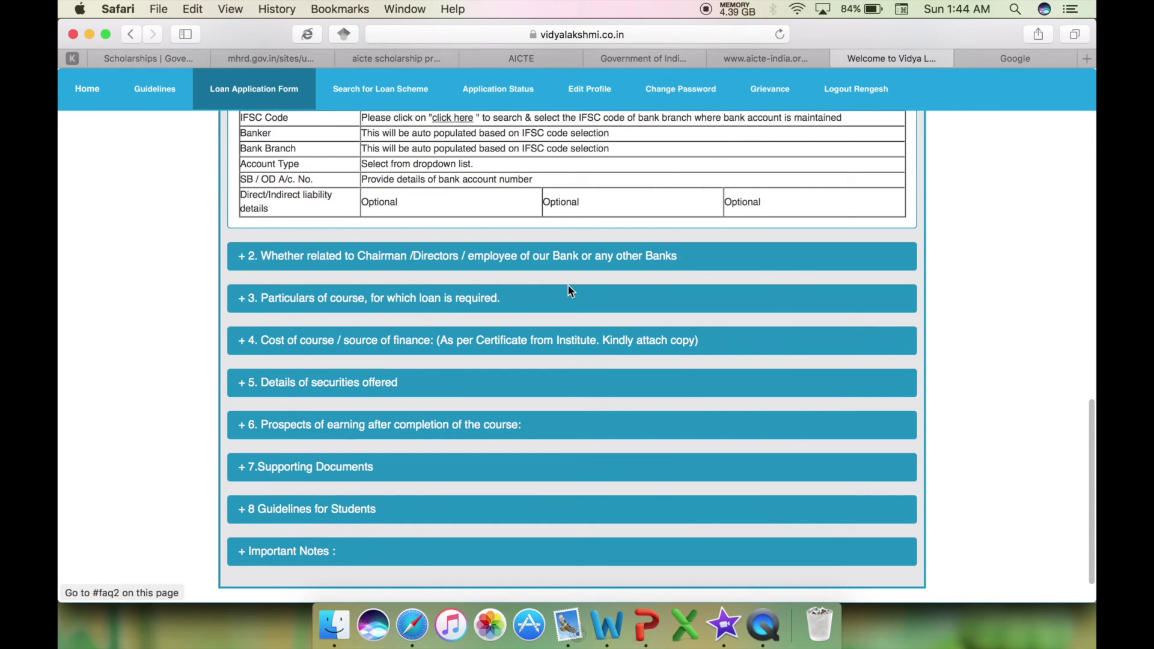
scroll(505, 298, up, 10)
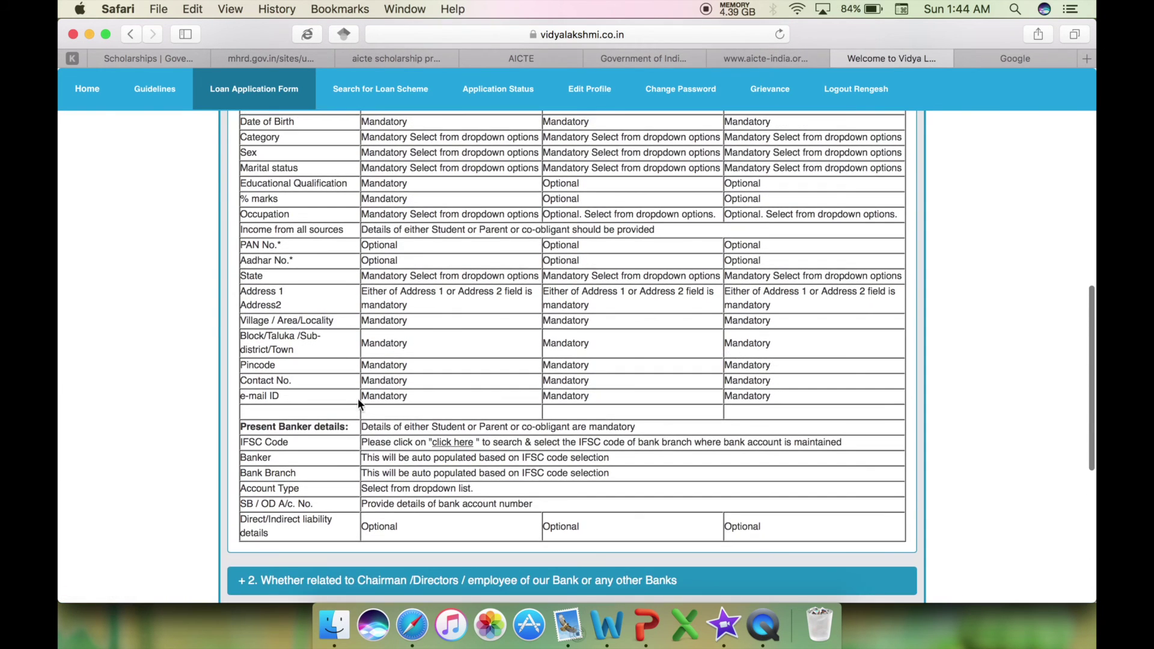
scroll(361, 411, down, 2)
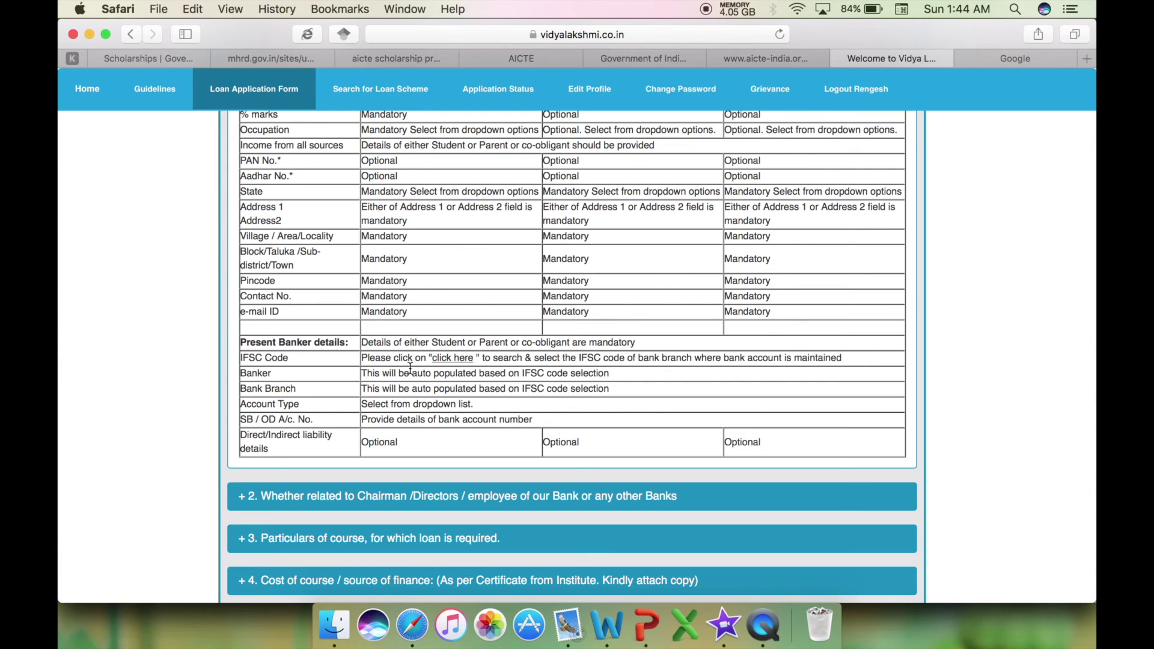
scroll(411, 368, down, 2)
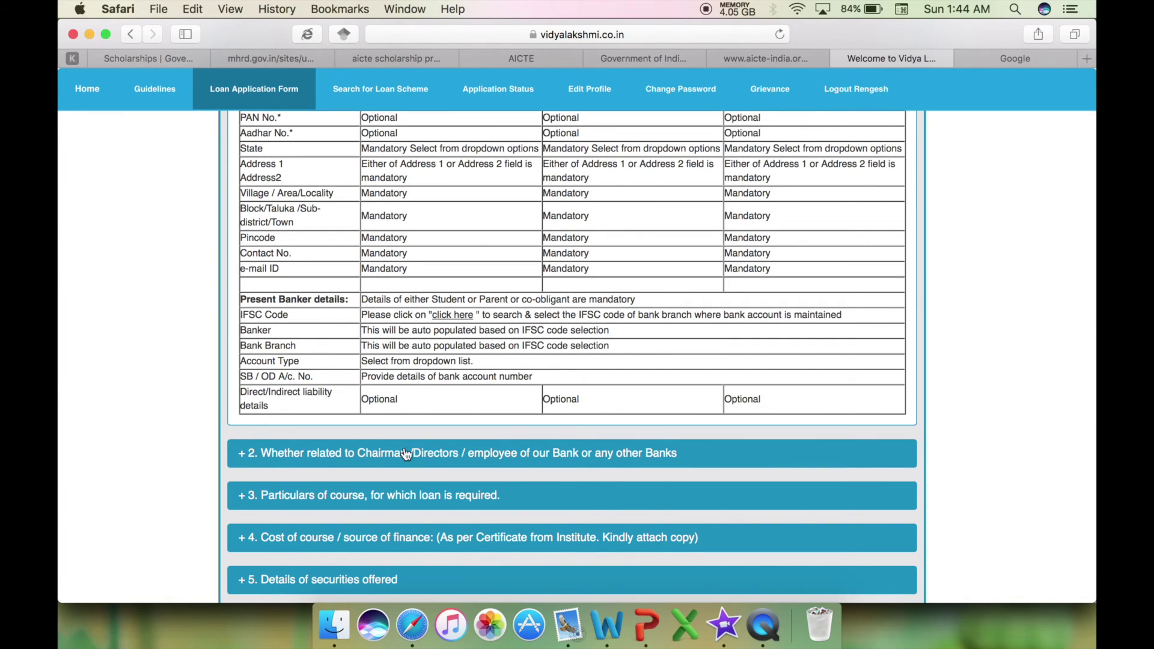
- Expand the Particulars of course, Cost of course and Prospects of earning instructions
click(369, 496)
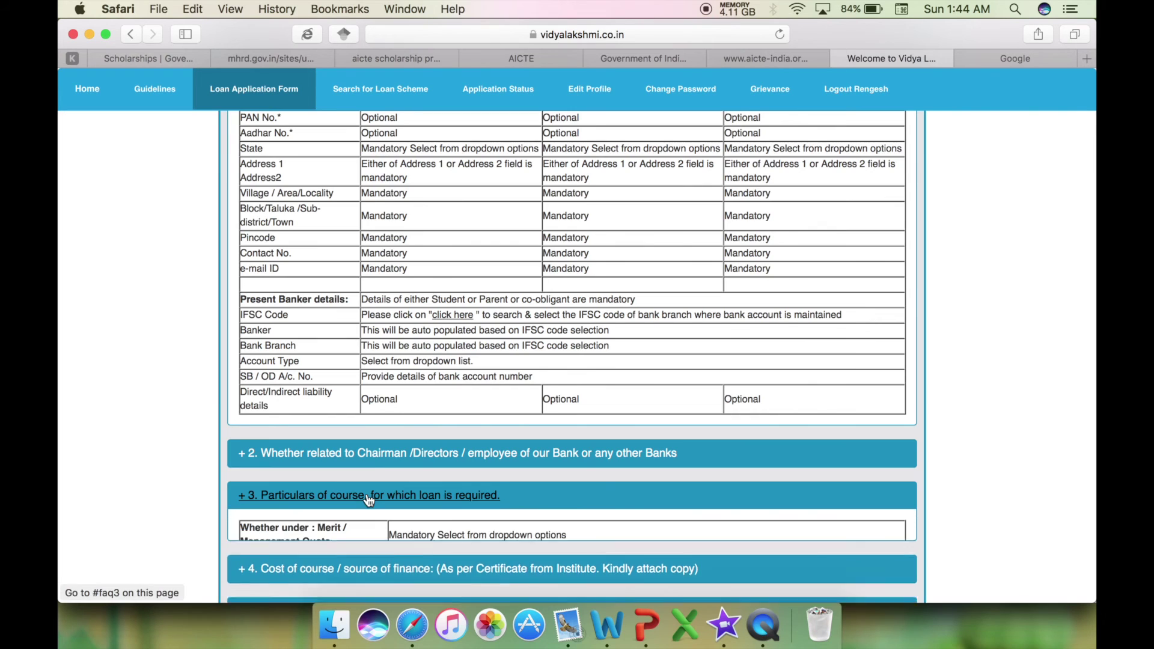
scroll(388, 400, down, 10)
scroll(388, 401, up, 2)
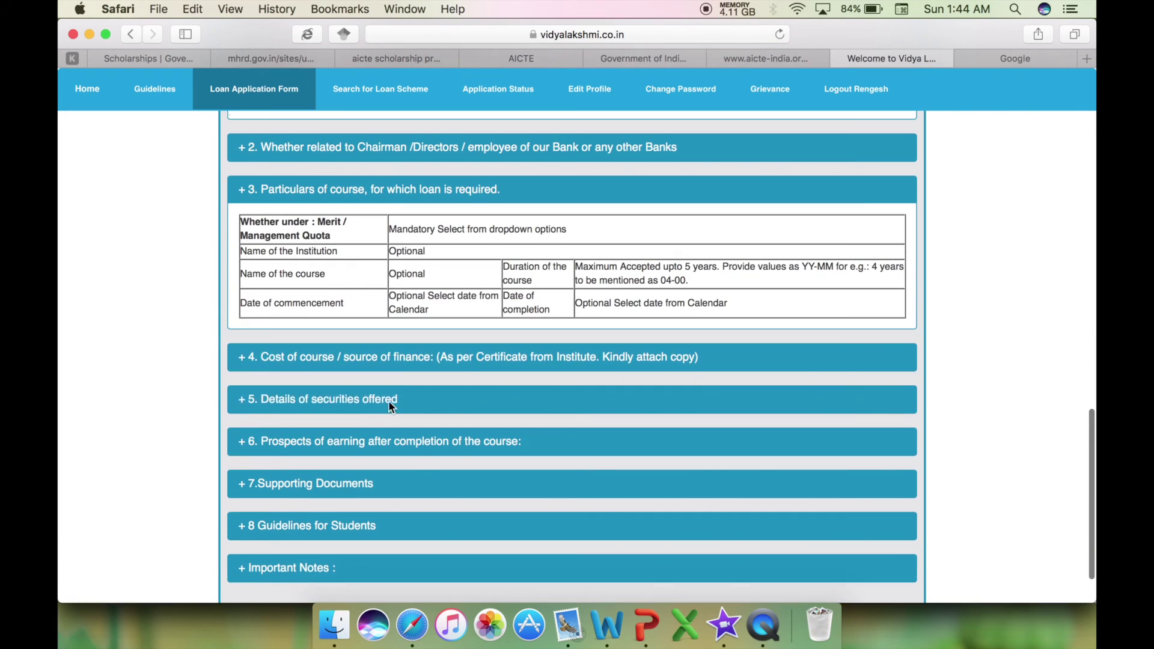
click(368, 357)
scroll(383, 391, down, 5)
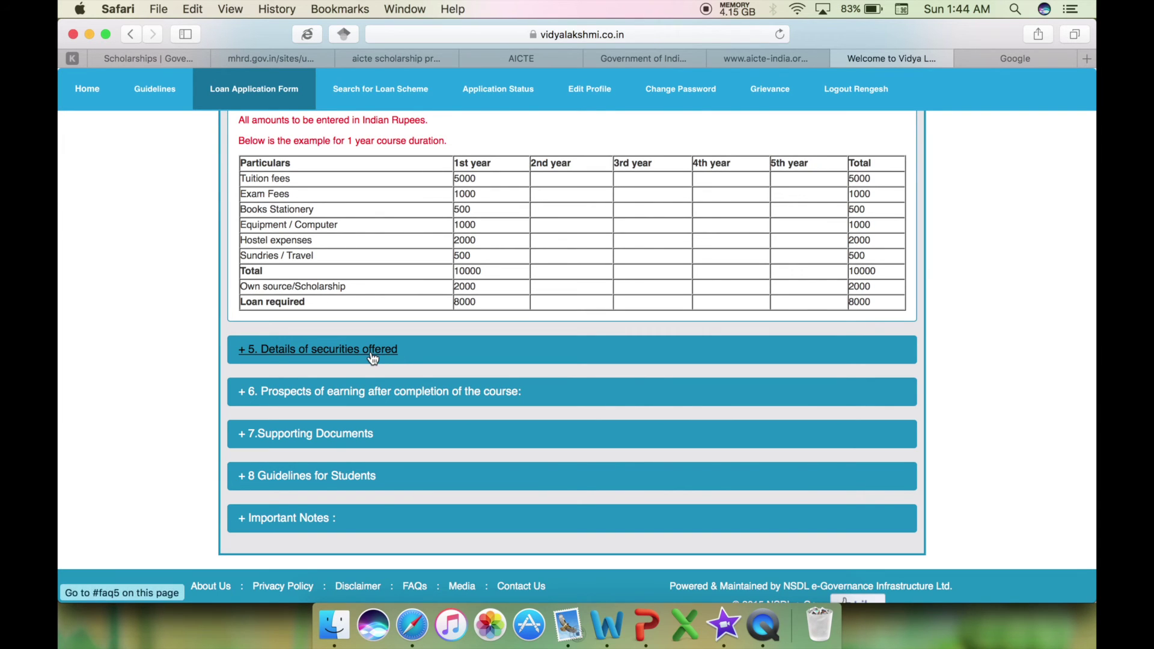
click(378, 393)
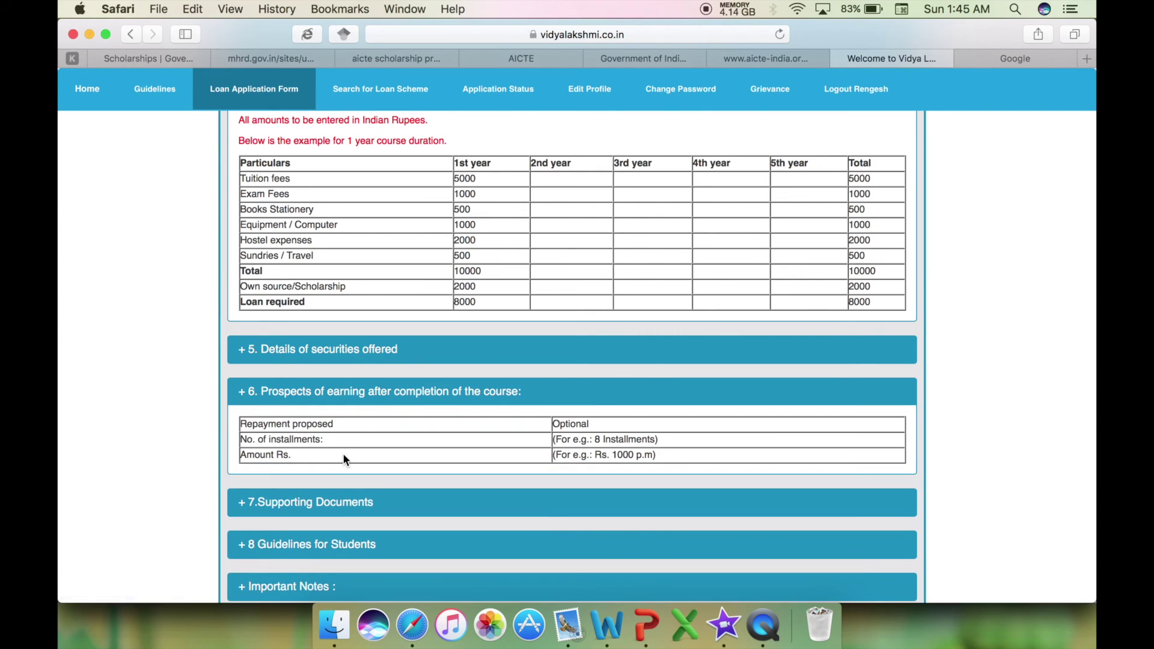
scroll(343, 453, down, 3)
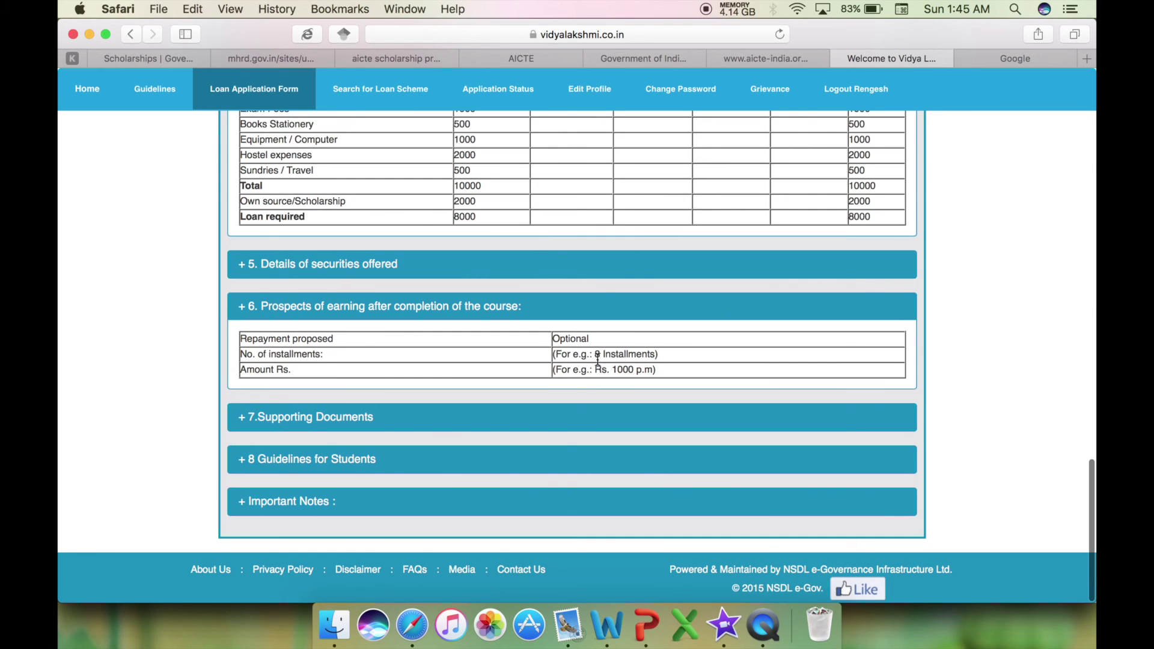
scroll(401, 283, up, 20)
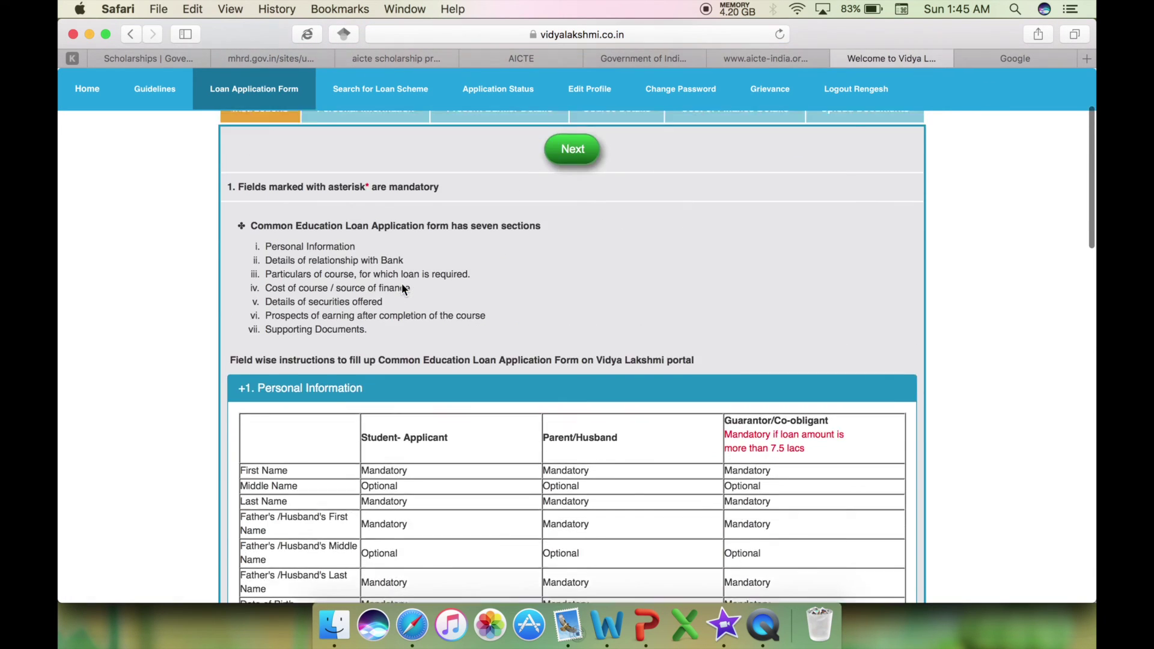
scroll(402, 289, up, 3)
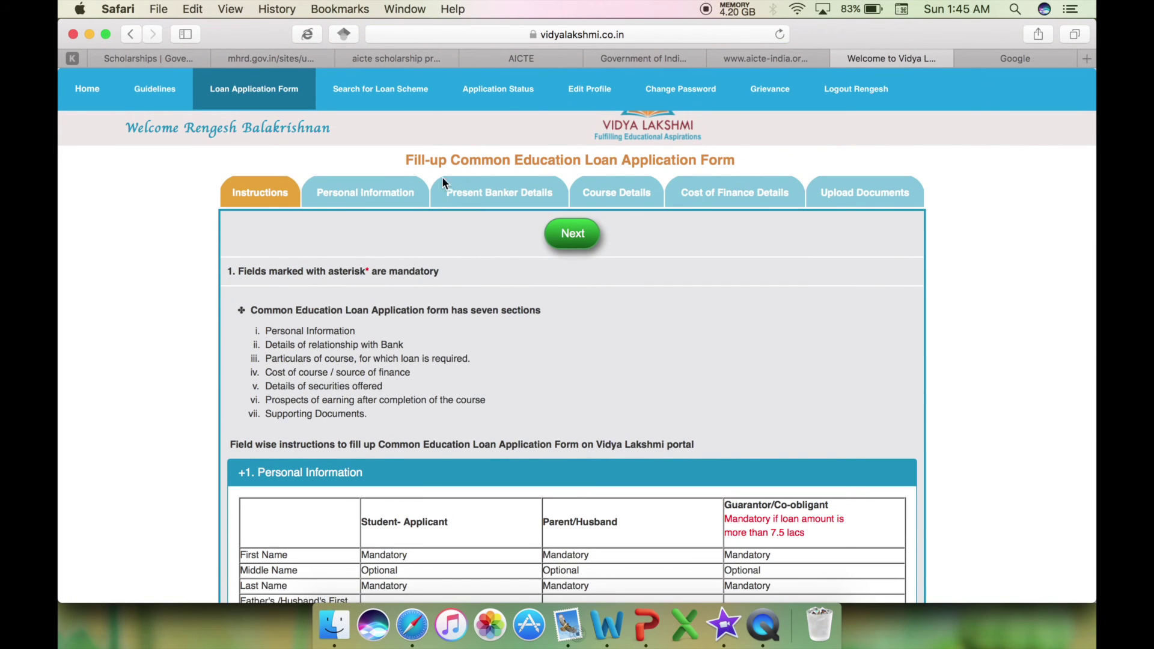
- Step through the Personal Information, Present Banker Details, Course Details and Cost of Finance Details tabs
click(408, 196)
scroll(518, 280, down, 20)
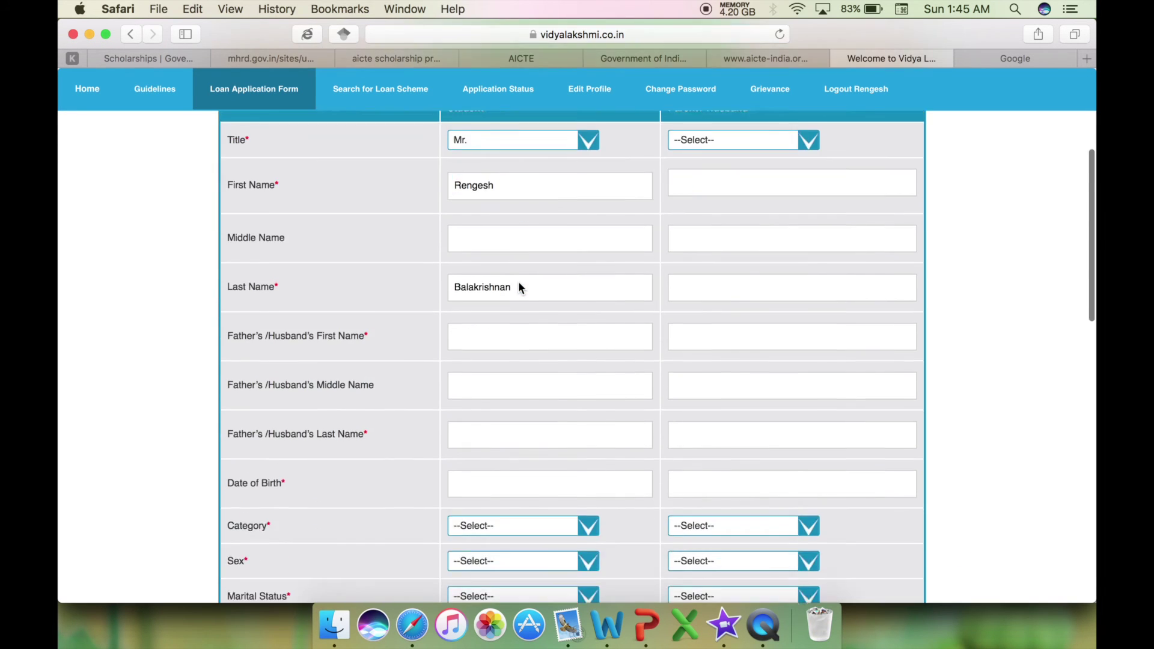
scroll(536, 232, up, 15)
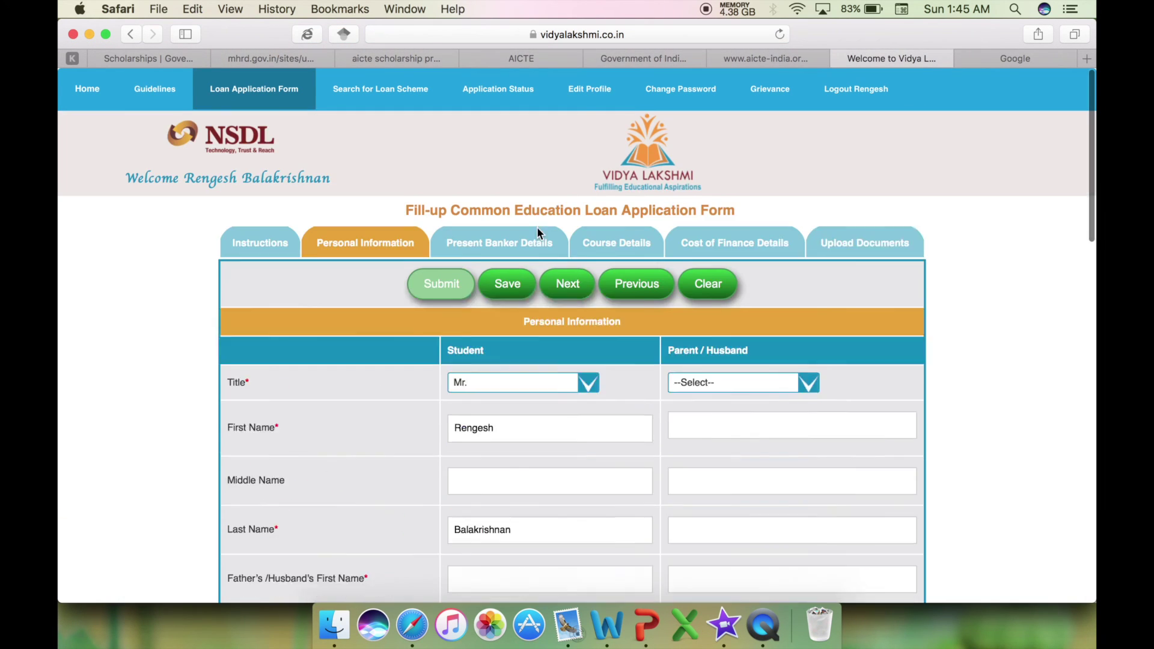
click(516, 250)
scroll(624, 371, down, 10)
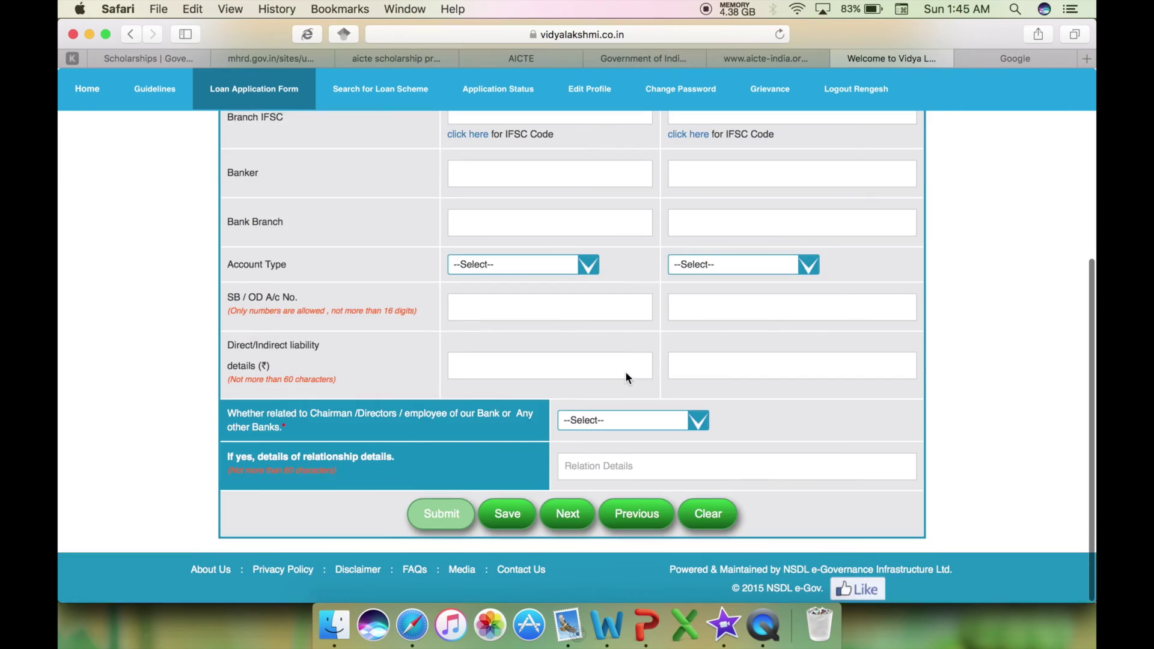
scroll(625, 370, up, 10)
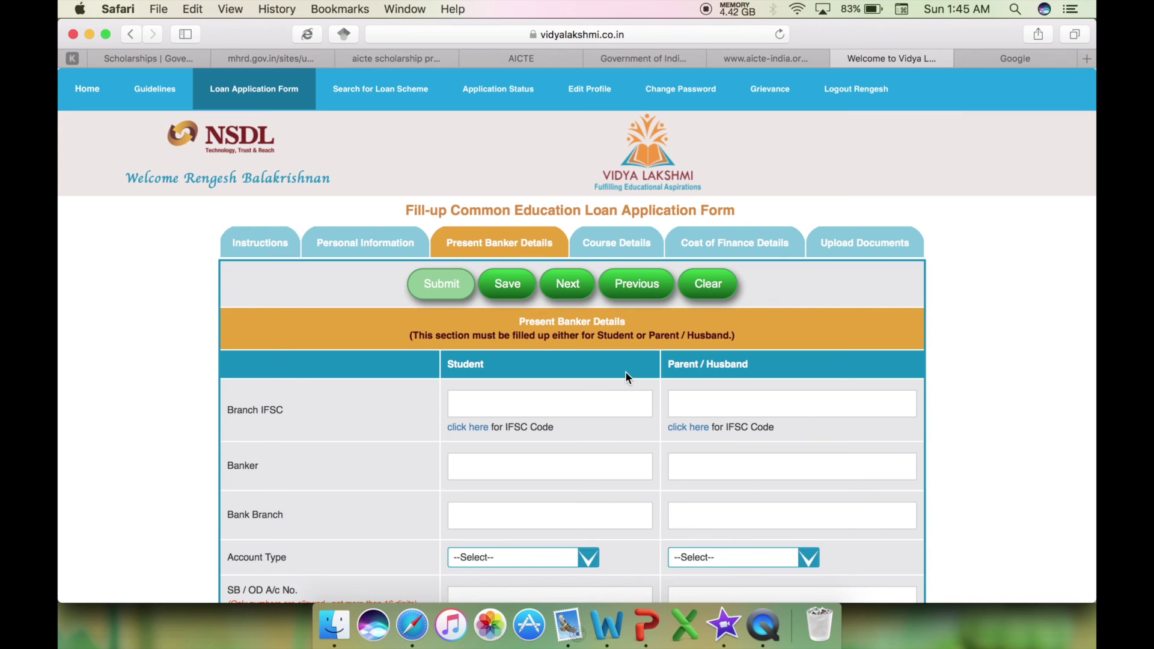
click(618, 243)
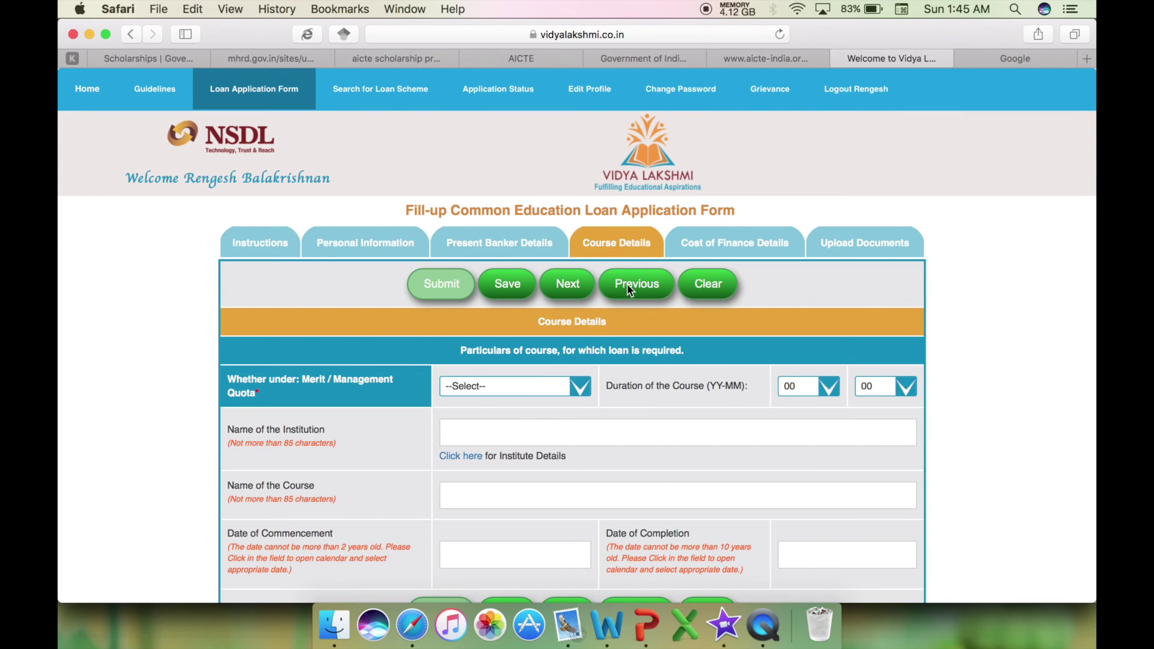
scroll(657, 386, down, 3)
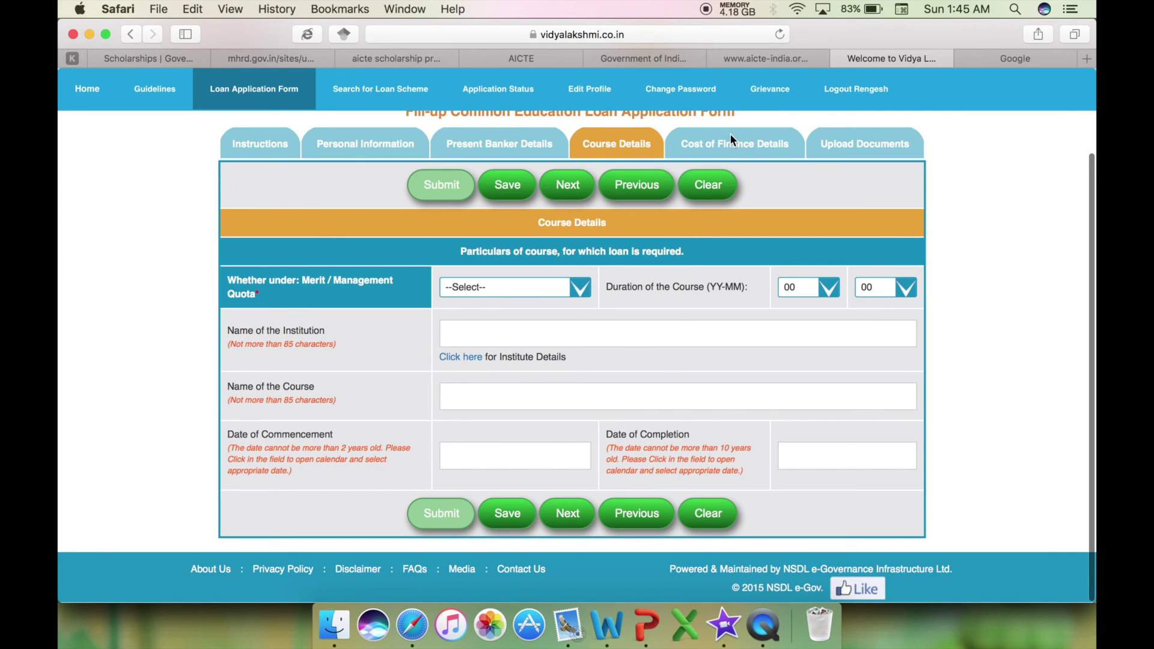
click(712, 149)
scroll(708, 433, down, 6)
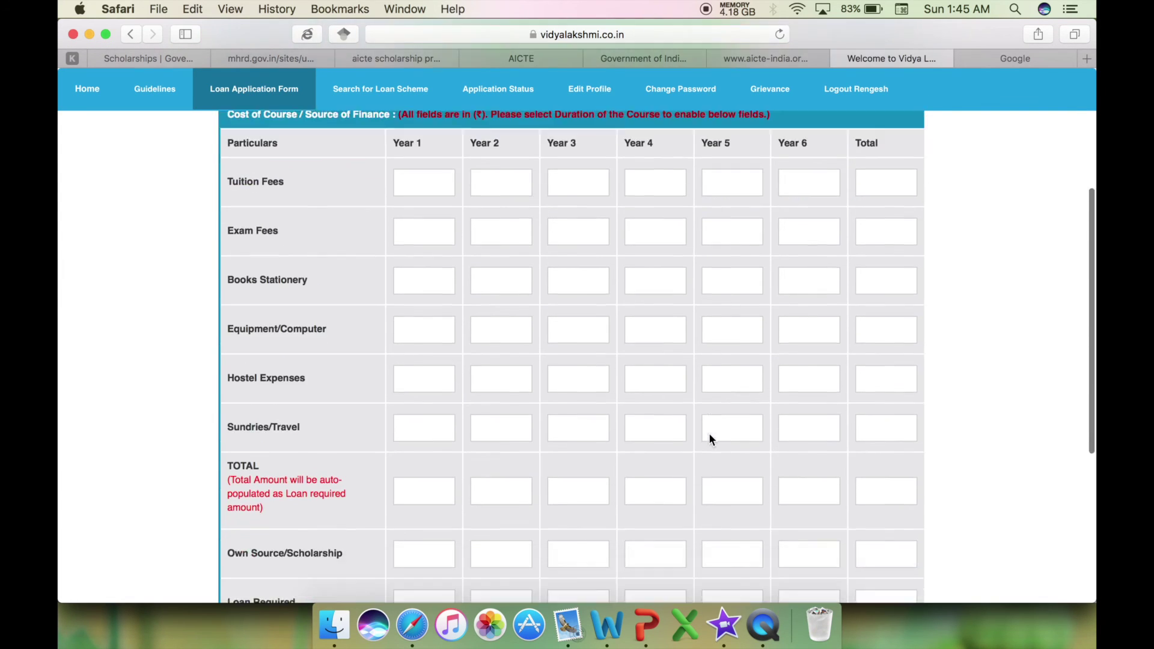
scroll(670, 407, up, 5)
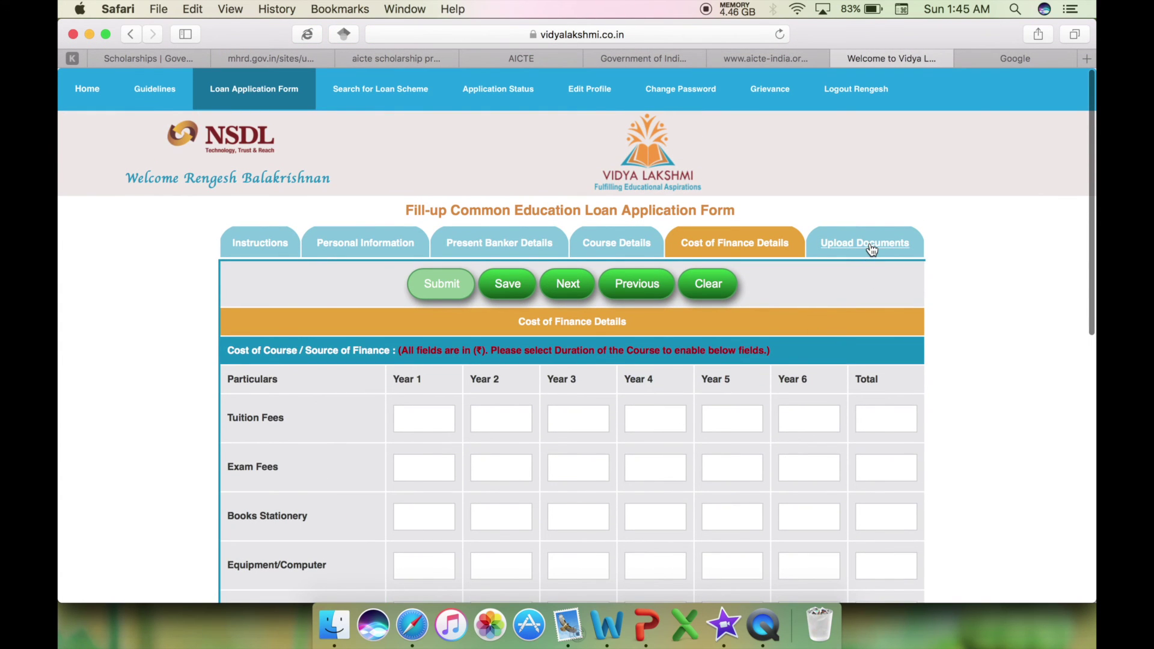
- Review the Upload Documents rows and declaration, then open Application Status
click(872, 250)
scroll(855, 290, down, 10)
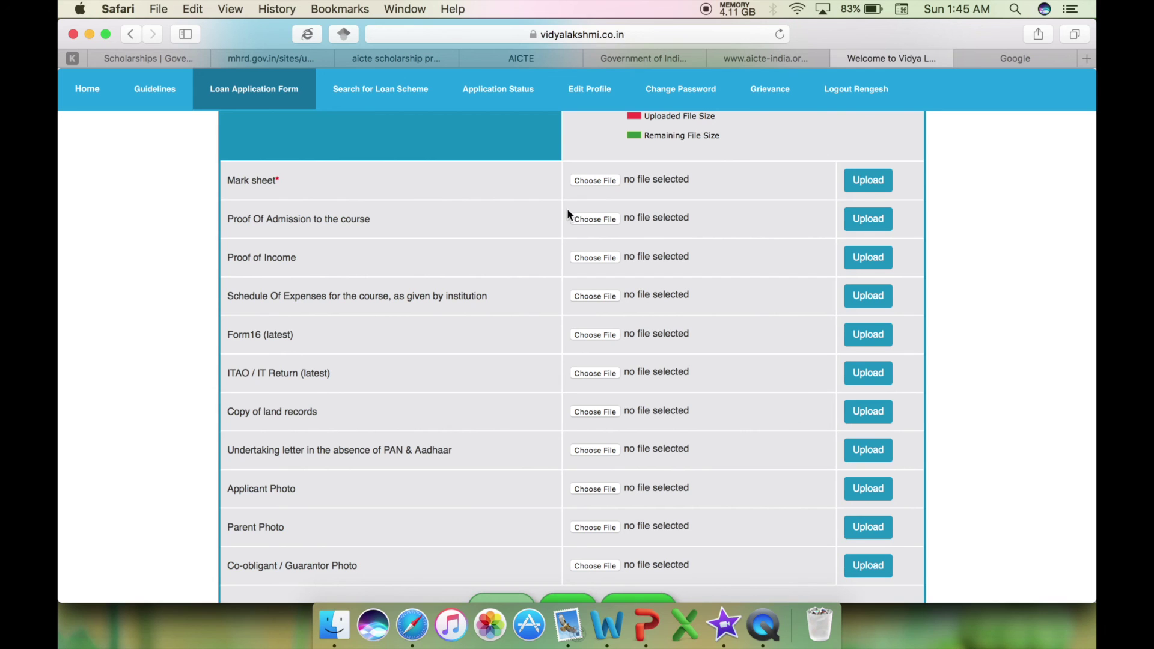
scroll(494, 238, down, 3)
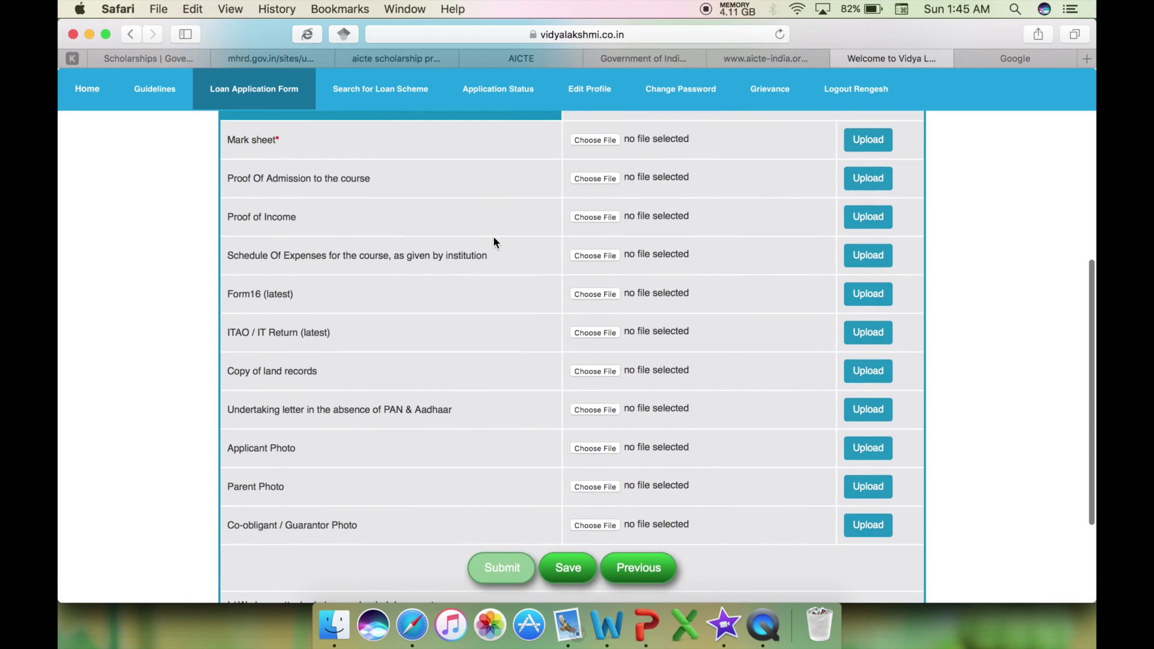
scroll(494, 238, down, 3)
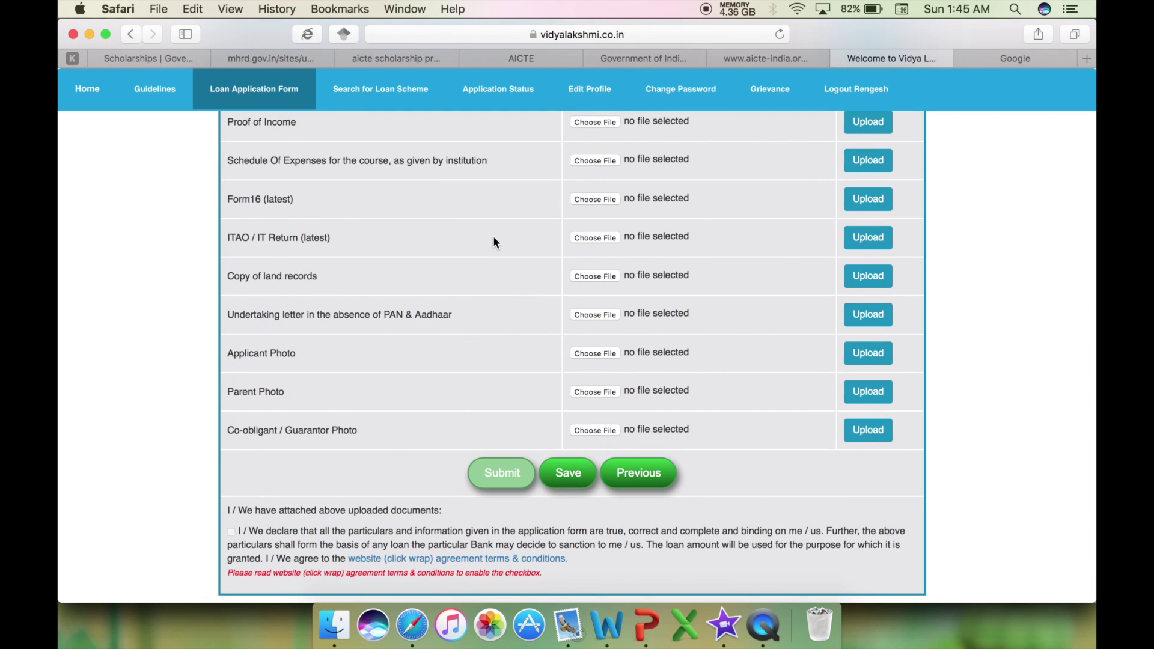
scroll(493, 238, up, 20)
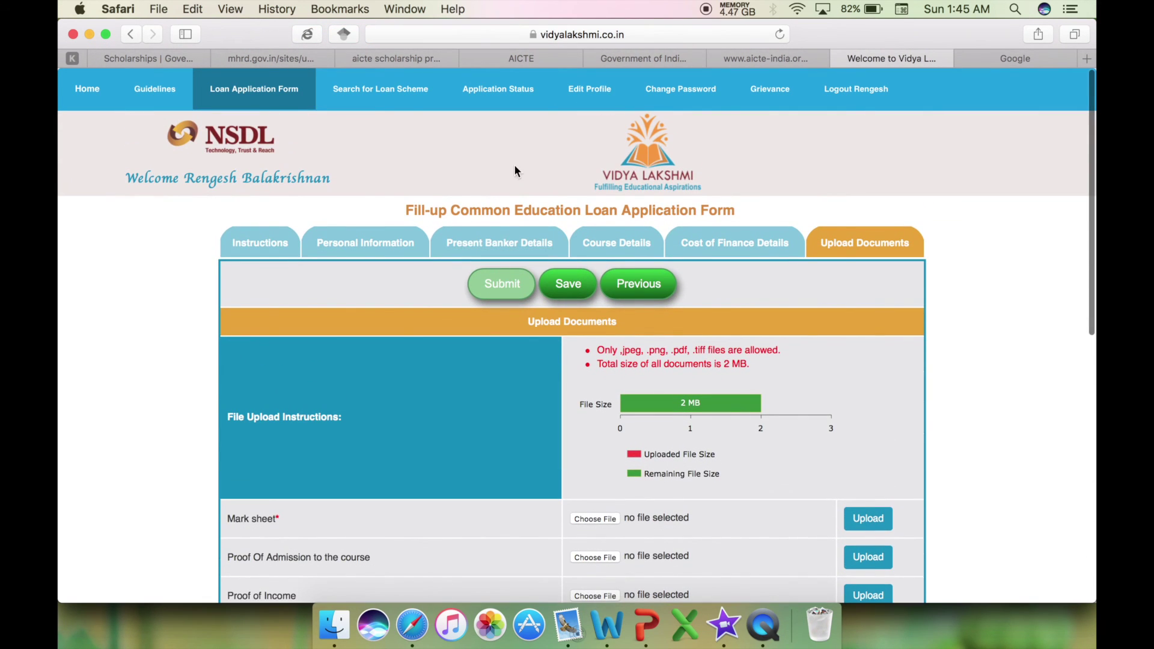
click(513, 91)
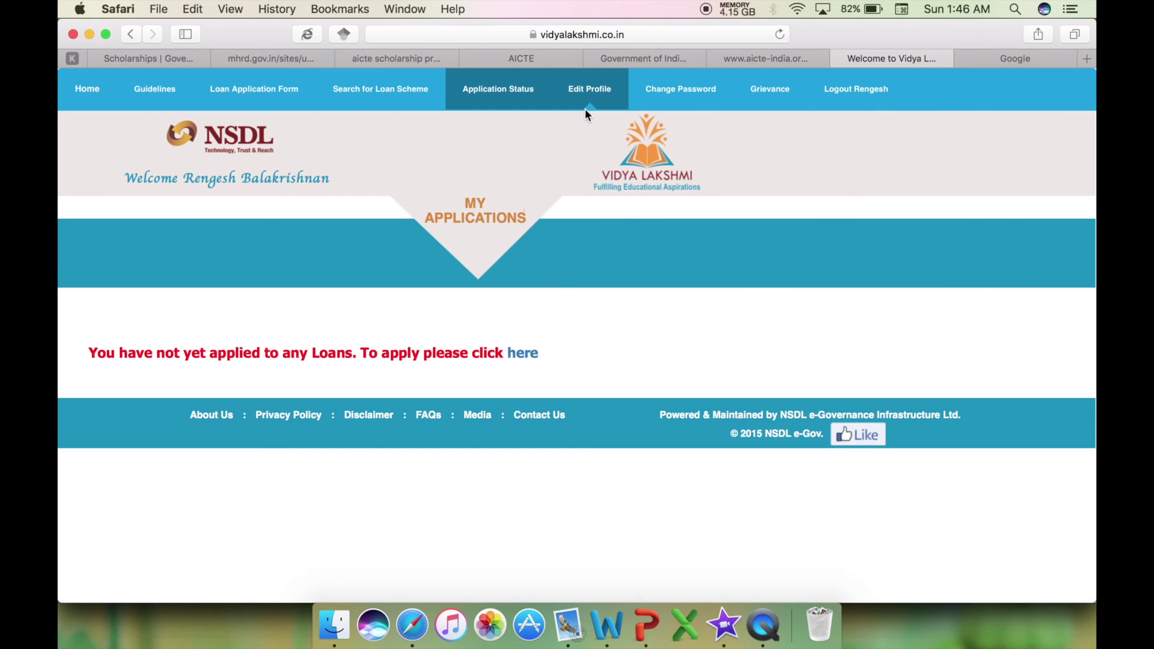
- Open the Grievance search page from the top navigation bar
click(760, 101)
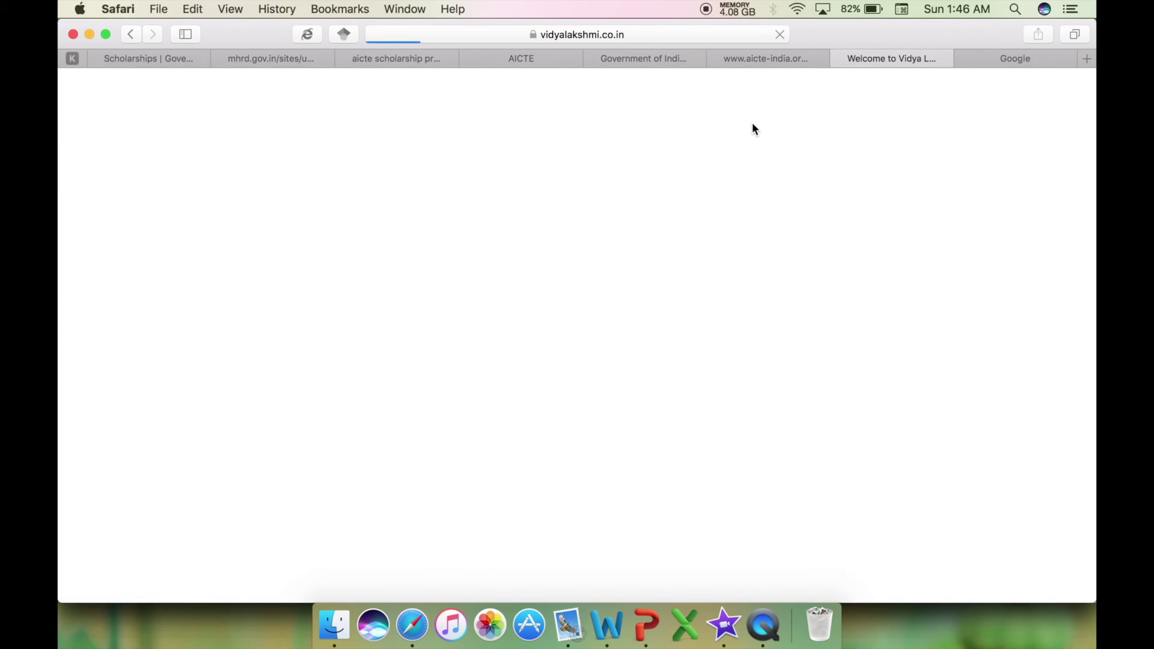